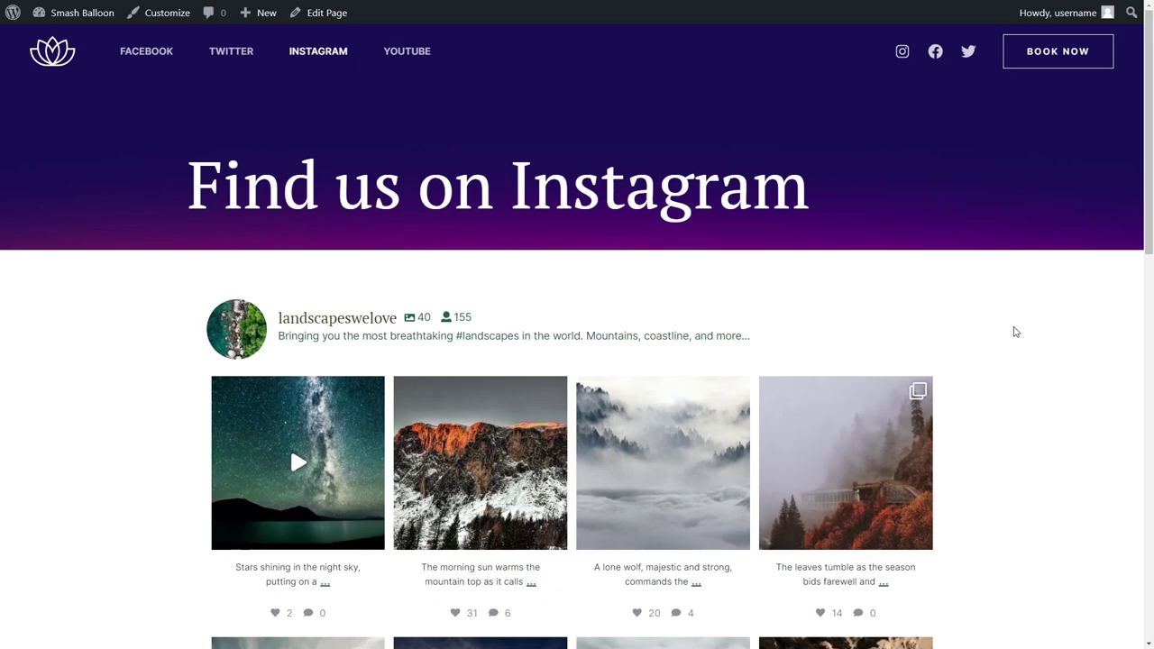
# Step: Scroll down through the landscapeswelove feed on the Find us on Instagram page
pyautogui.scroll(-3, 1009, 342)
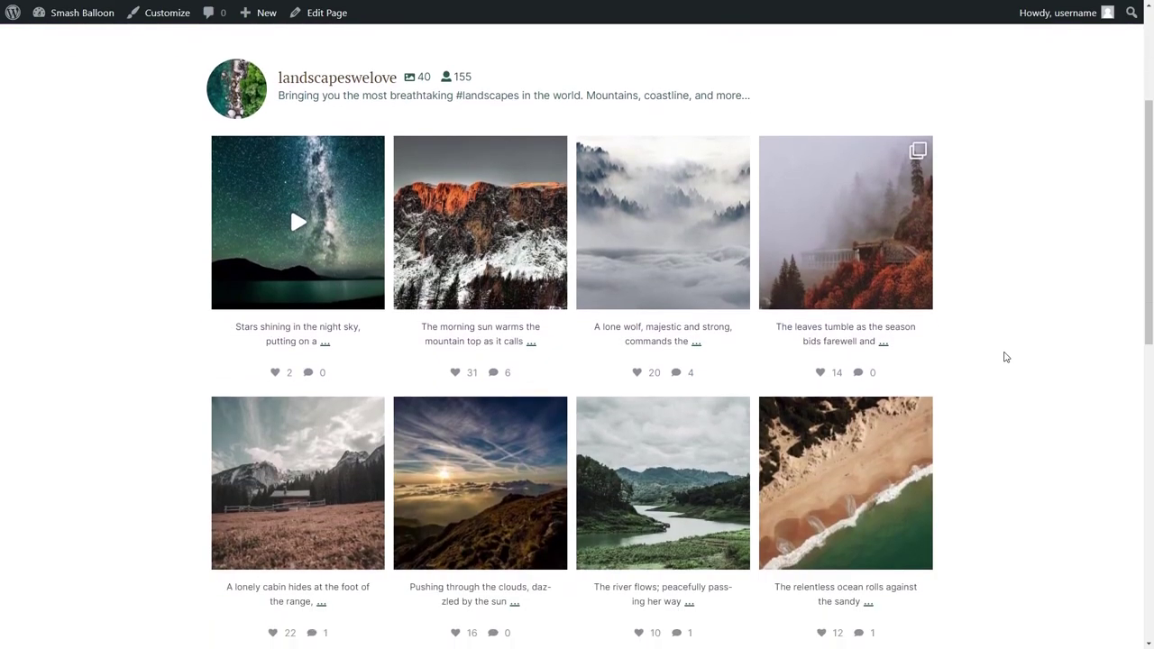
pyautogui.scroll(-1, 966, 297)
pyautogui.scroll(-1, 978, 347)
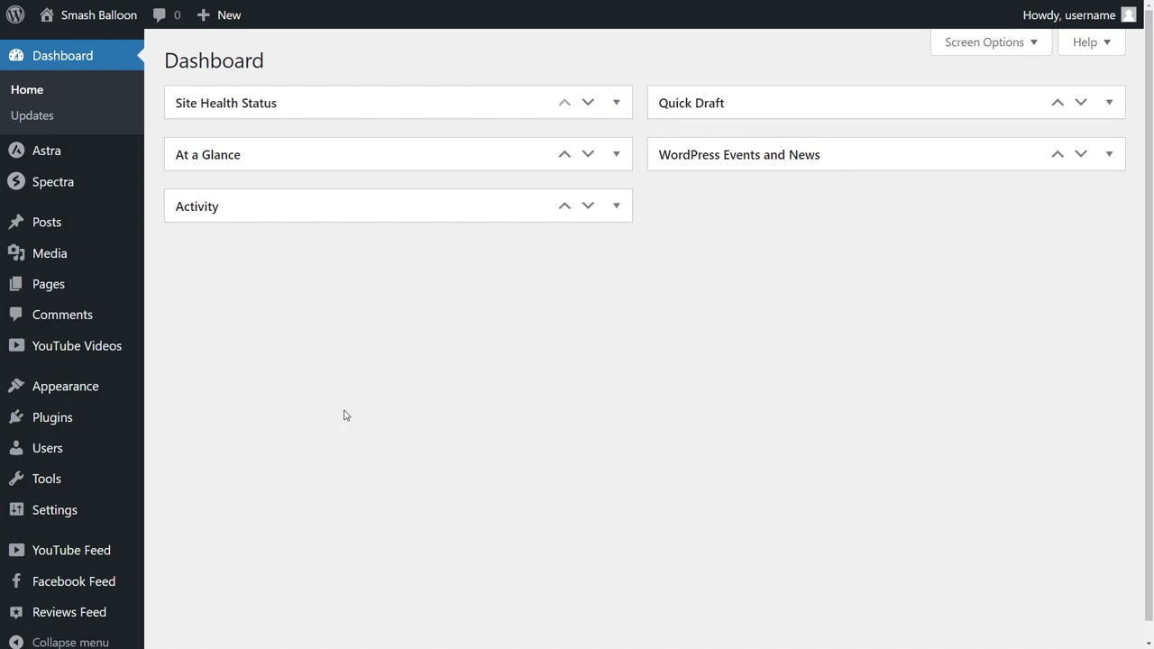
# Step: Upload the Instagram Feed Pro Developer zip as a new plugin, install it, and activate it
pyautogui.moveTo(98, 420)
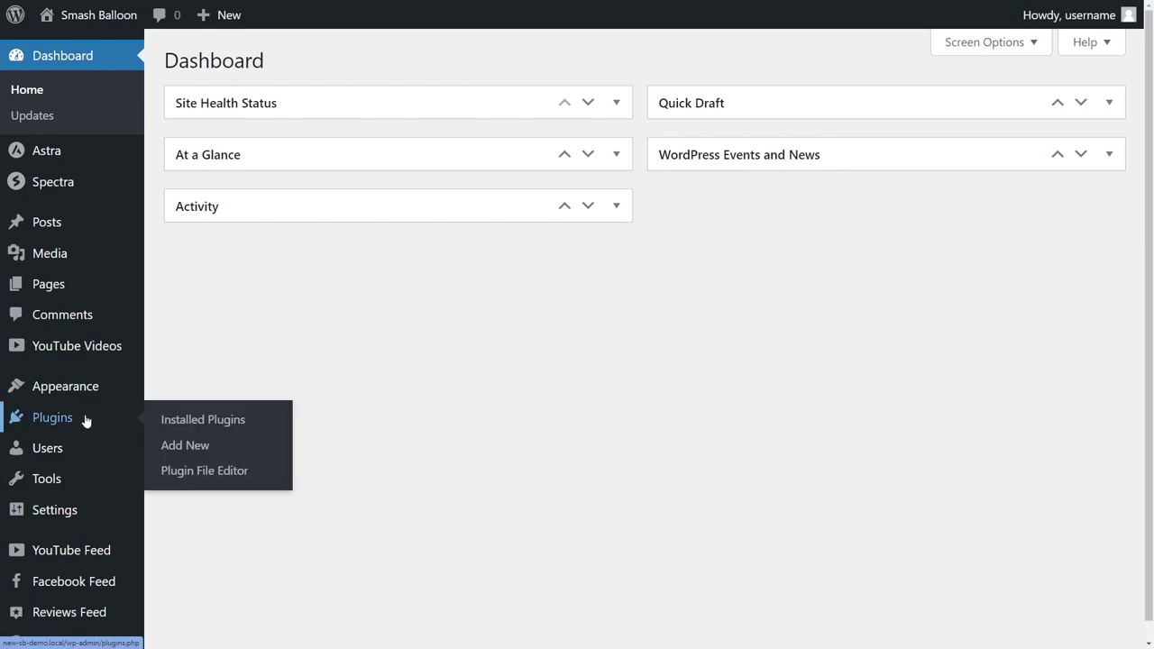
pyautogui.click(181, 443)
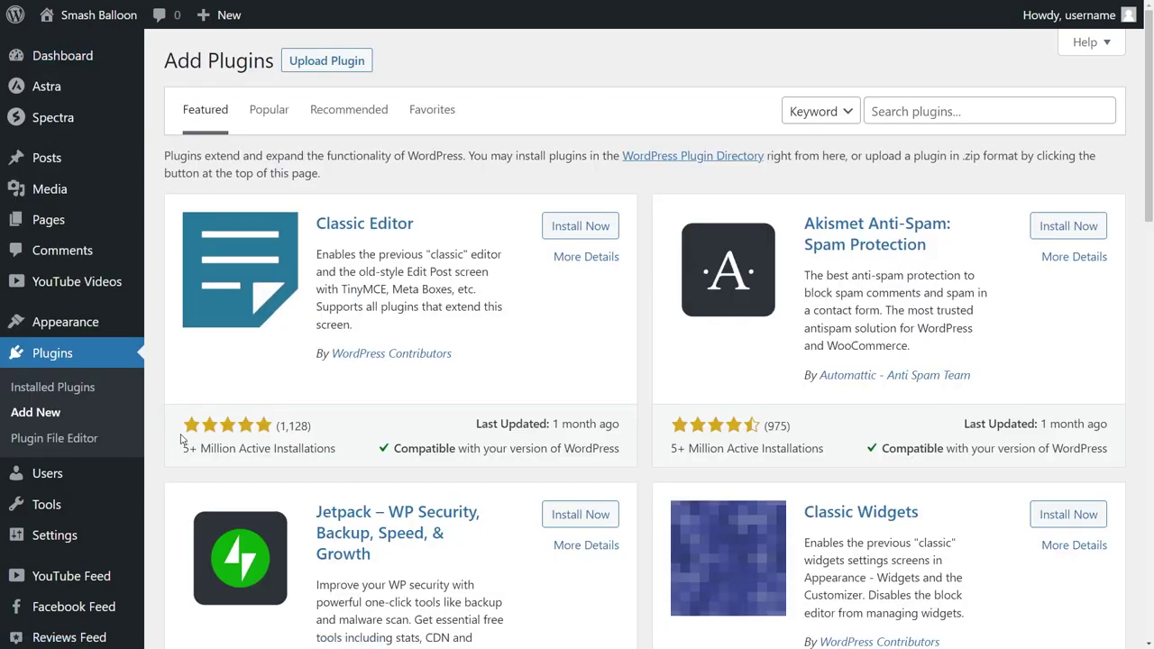
pyautogui.click(314, 63)
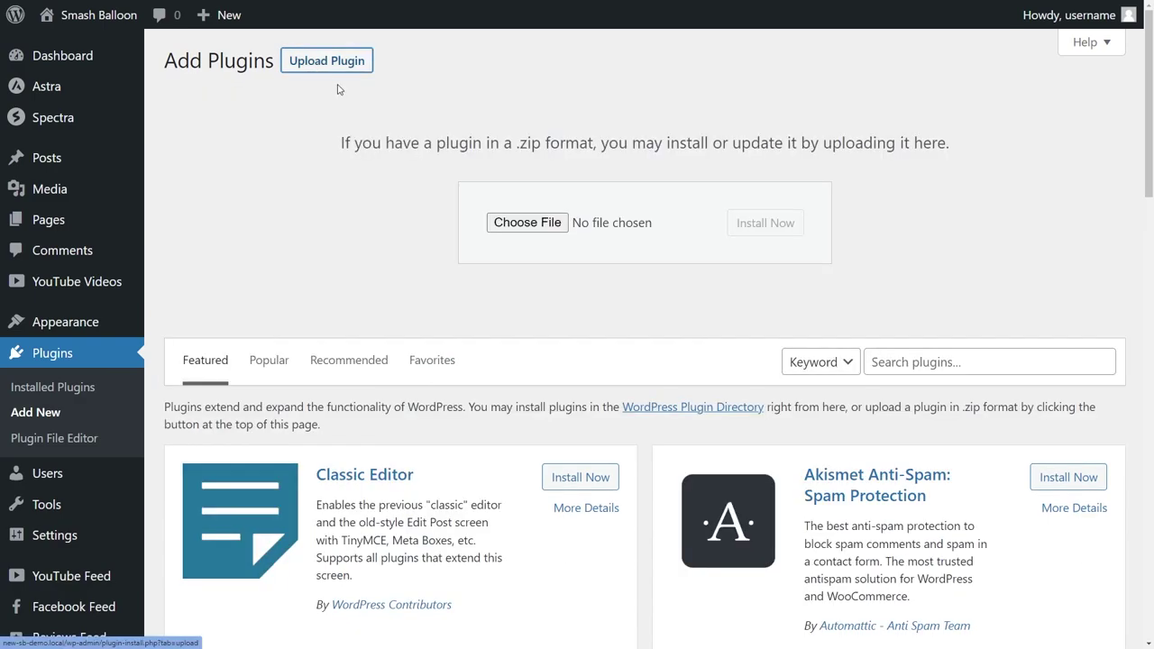
pyautogui.click(514, 225)
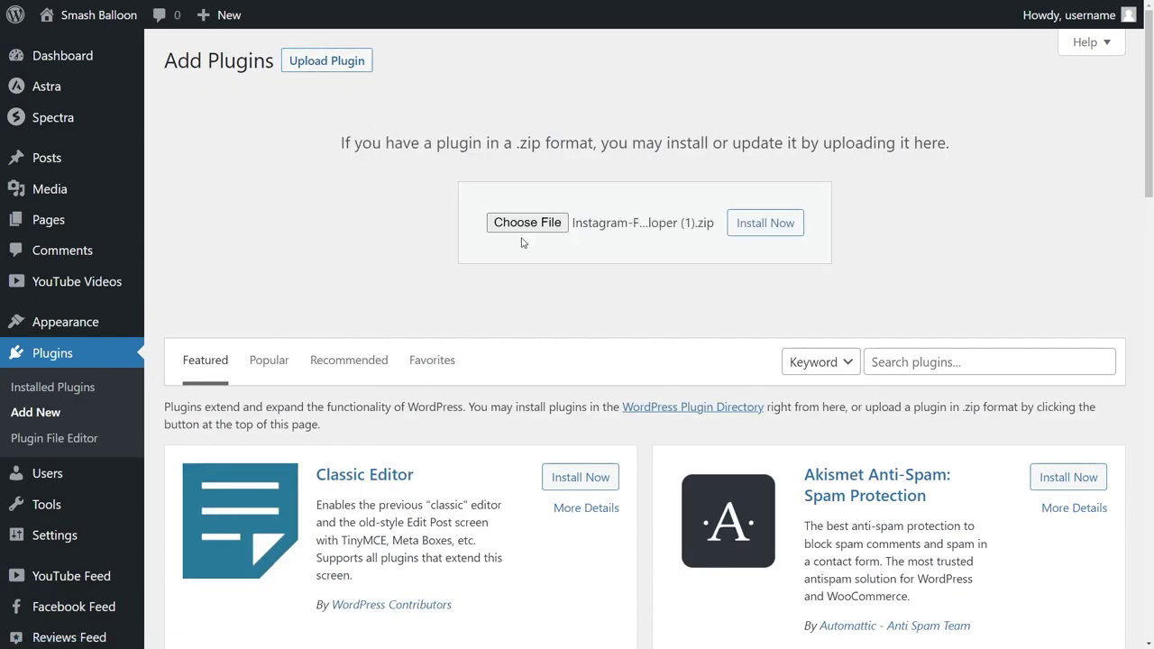
pyautogui.click(744, 226)
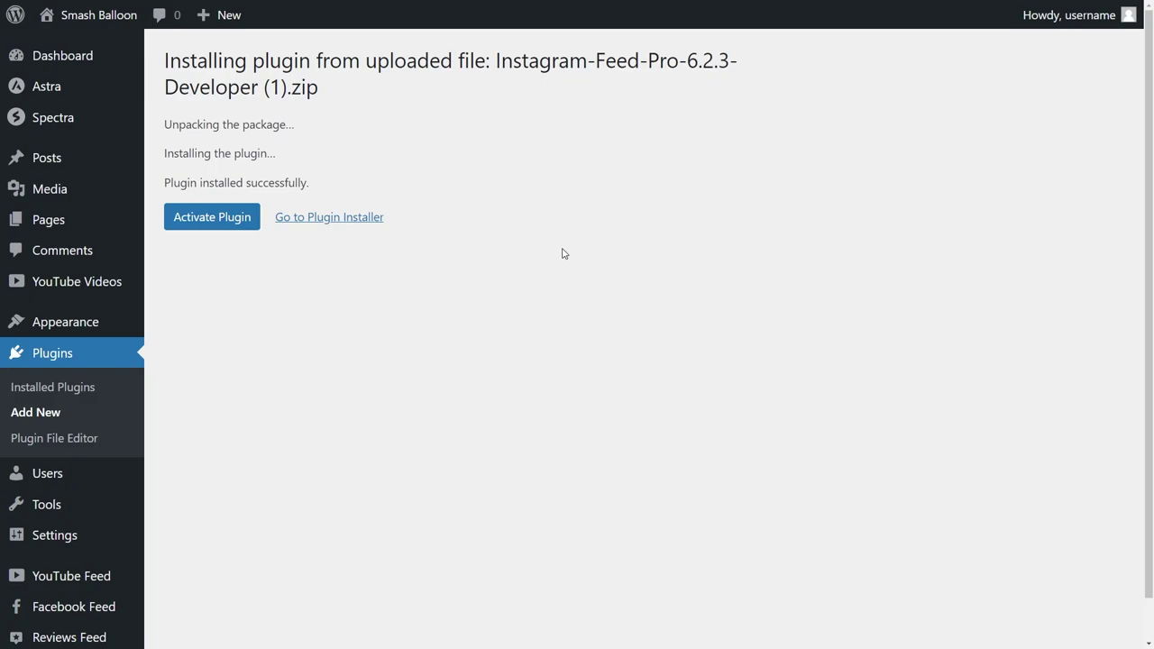
pyautogui.click(221, 218)
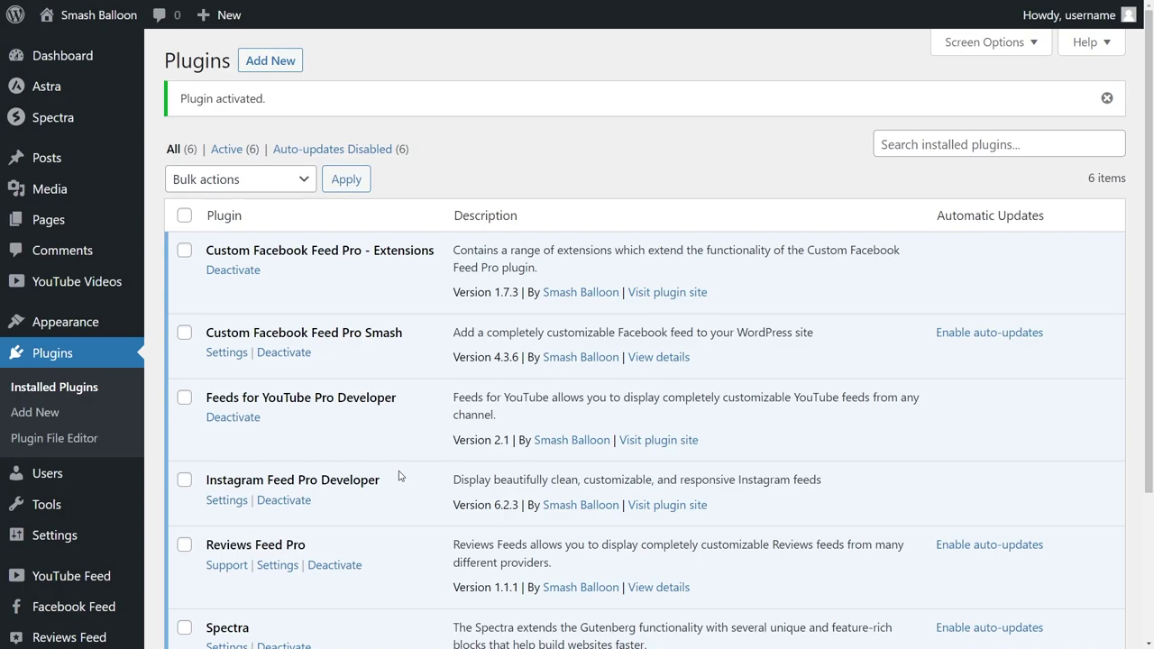
# Step: Paste the license key into Instagram Feed settings, activate it, and go to All Feeds
pyautogui.scroll(-2, 54, 465)
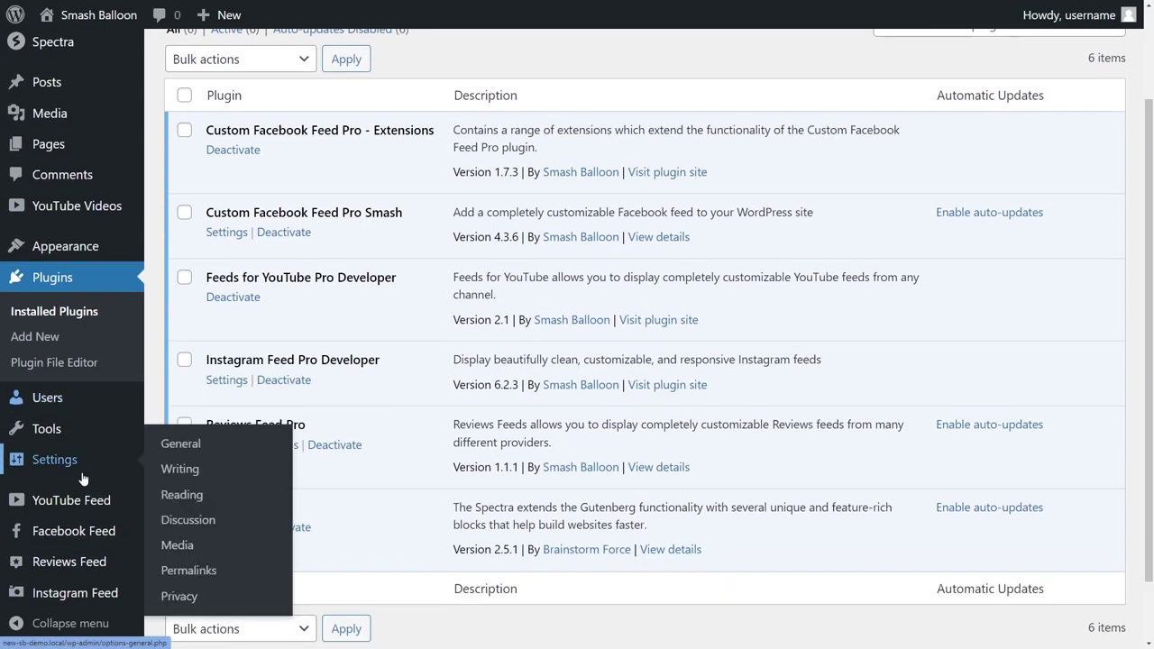
pyautogui.moveTo(97, 598)
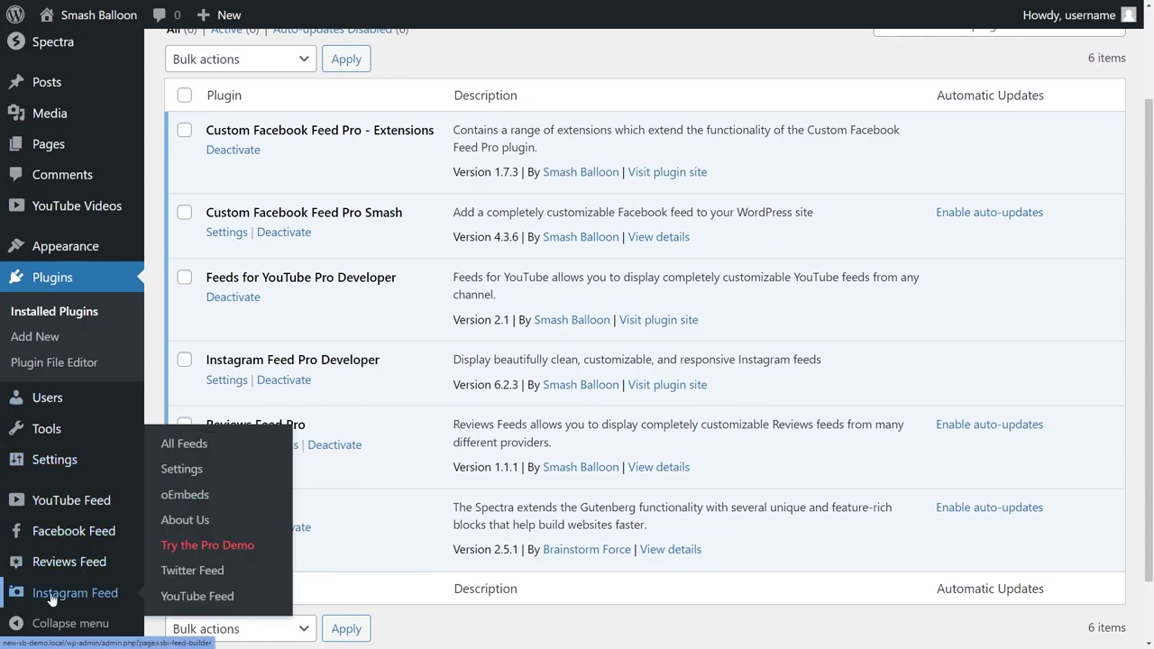
pyautogui.click(191, 469)
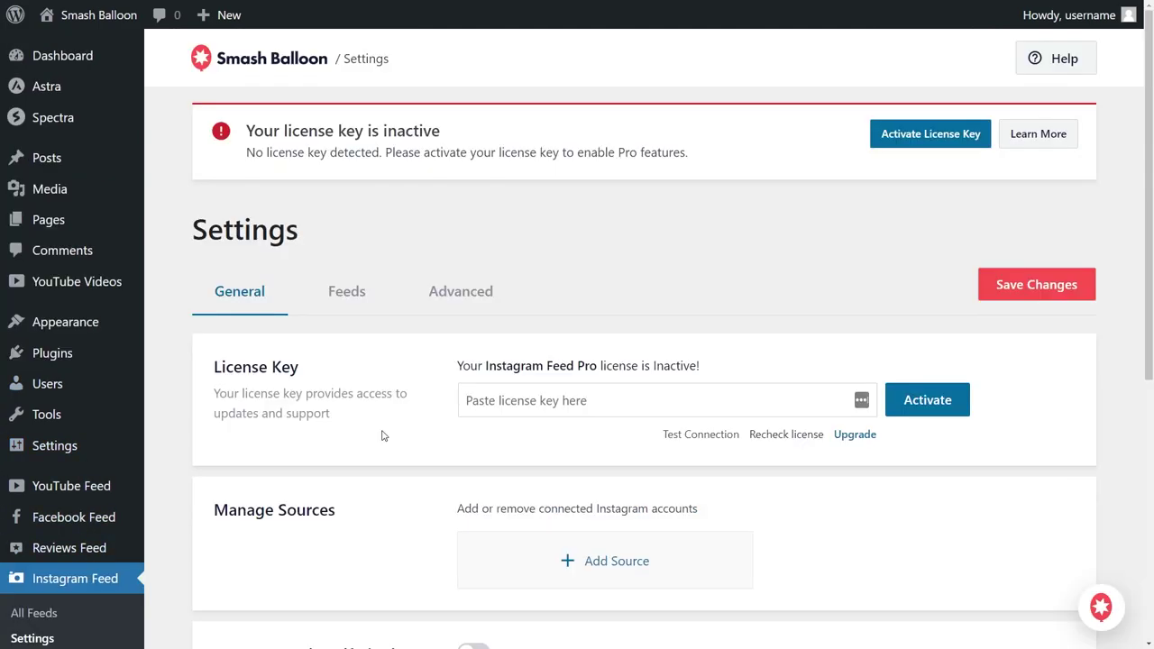
pyautogui.click(502, 404)
pyautogui.hotkey('ctrl', 'v')
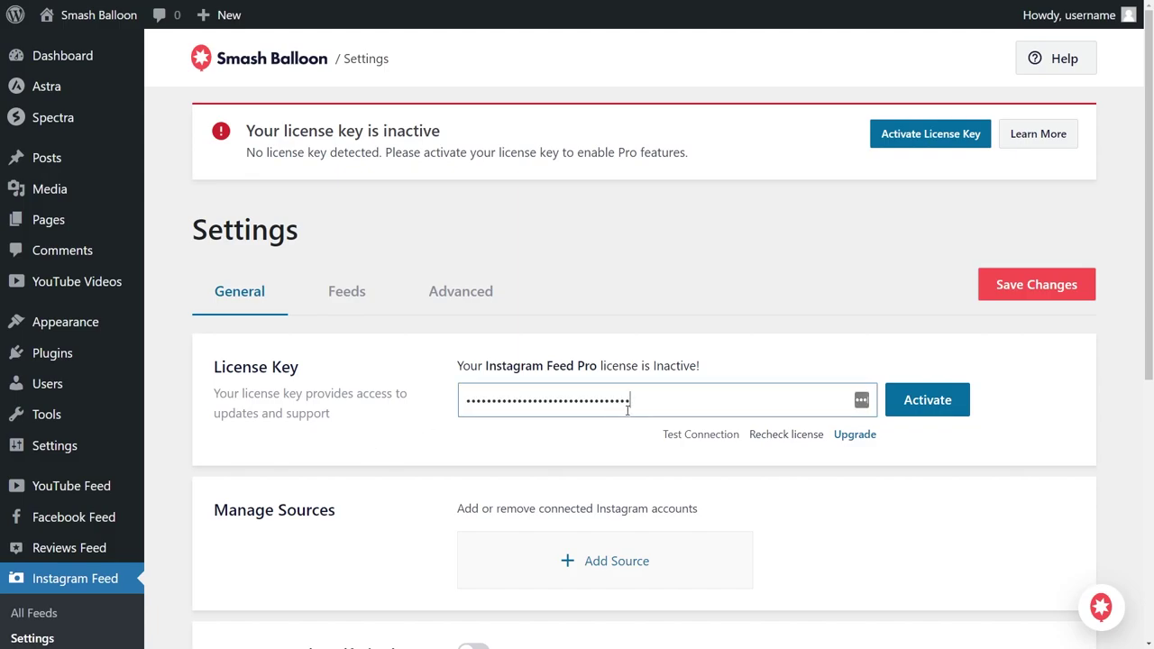
pyautogui.click(964, 408)
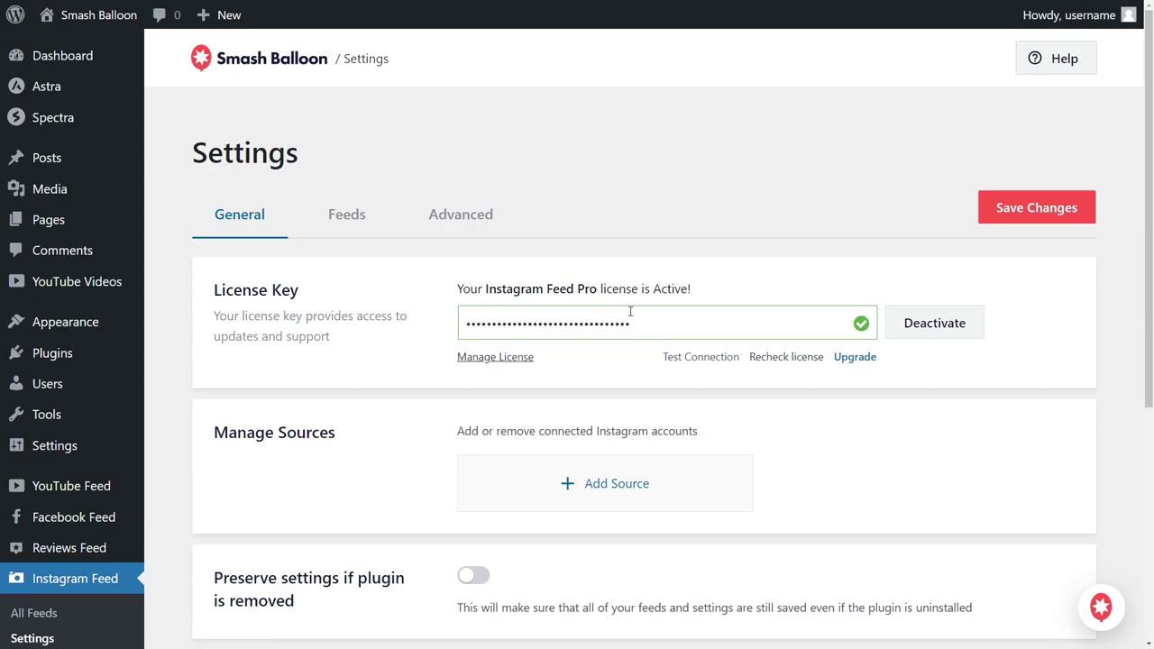
pyautogui.scroll(-2, 54, 559)
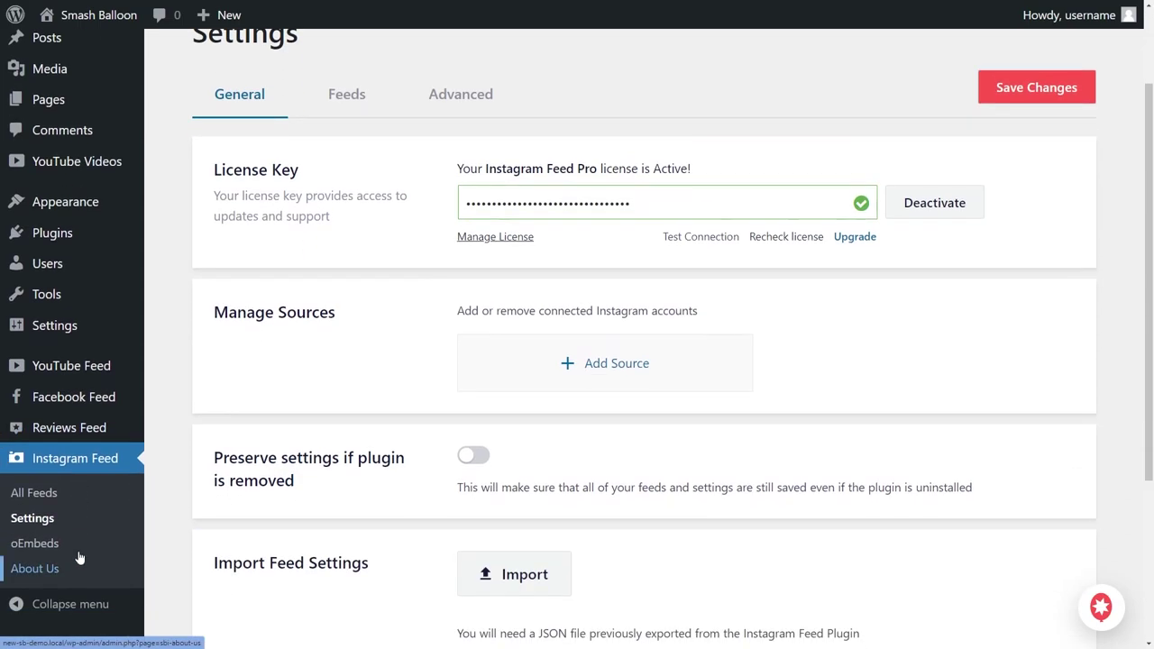
pyautogui.click(45, 498)
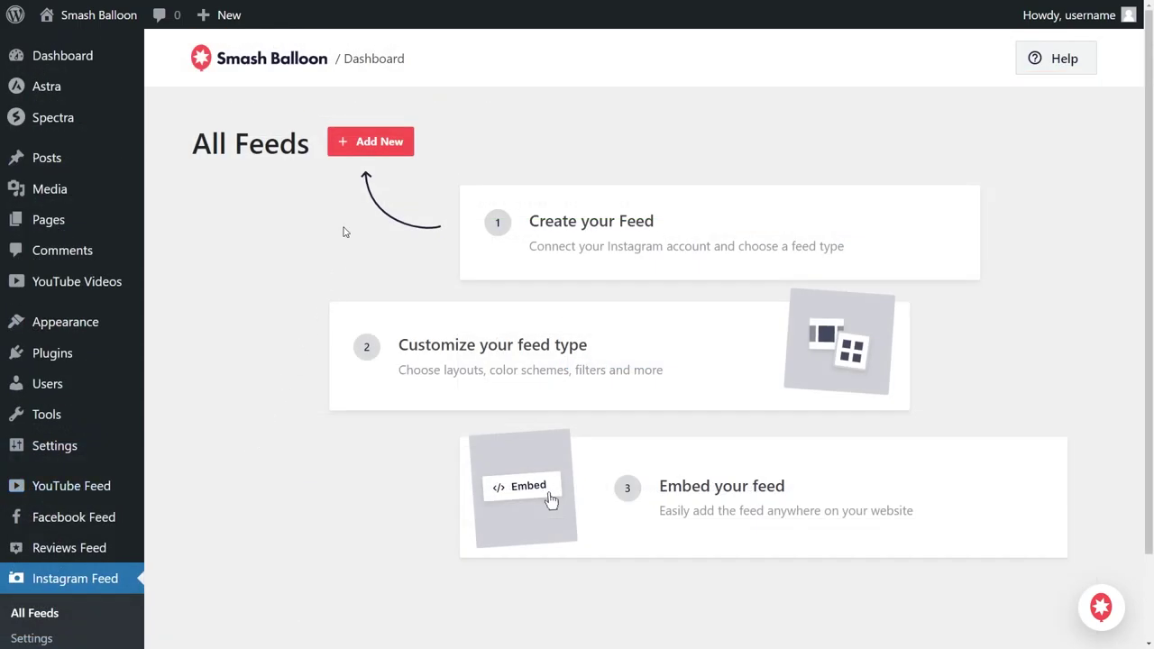
# Step: Add a new Instagram feed using the User Timeline type
pyautogui.click(374, 148)
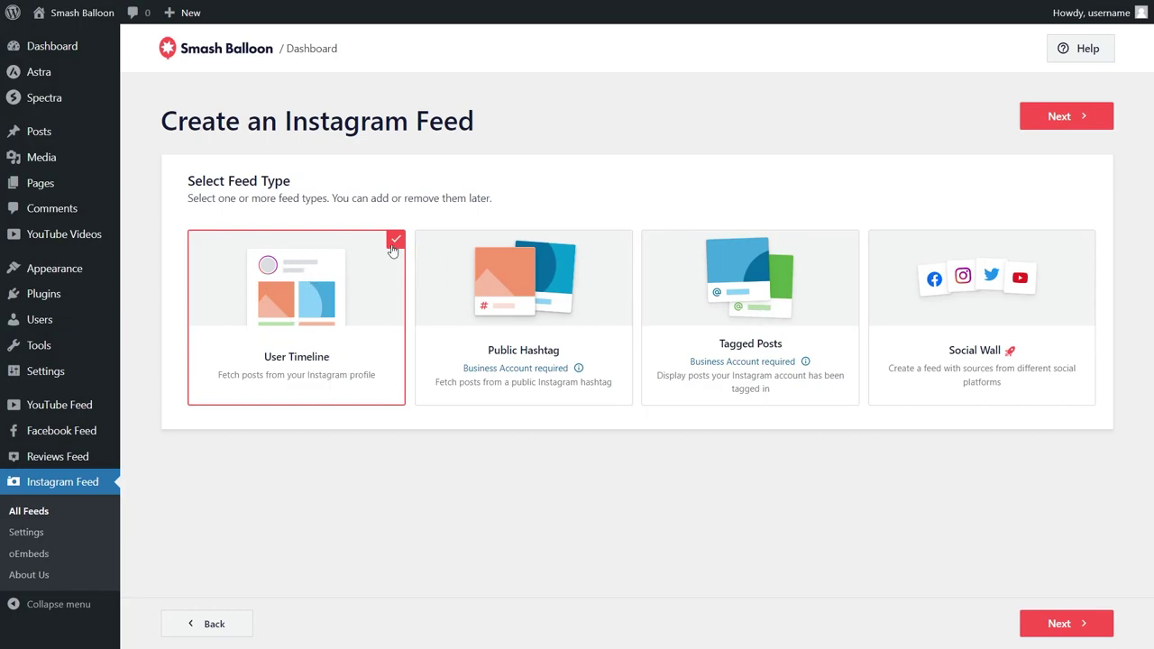
pyautogui.click(1040, 119)
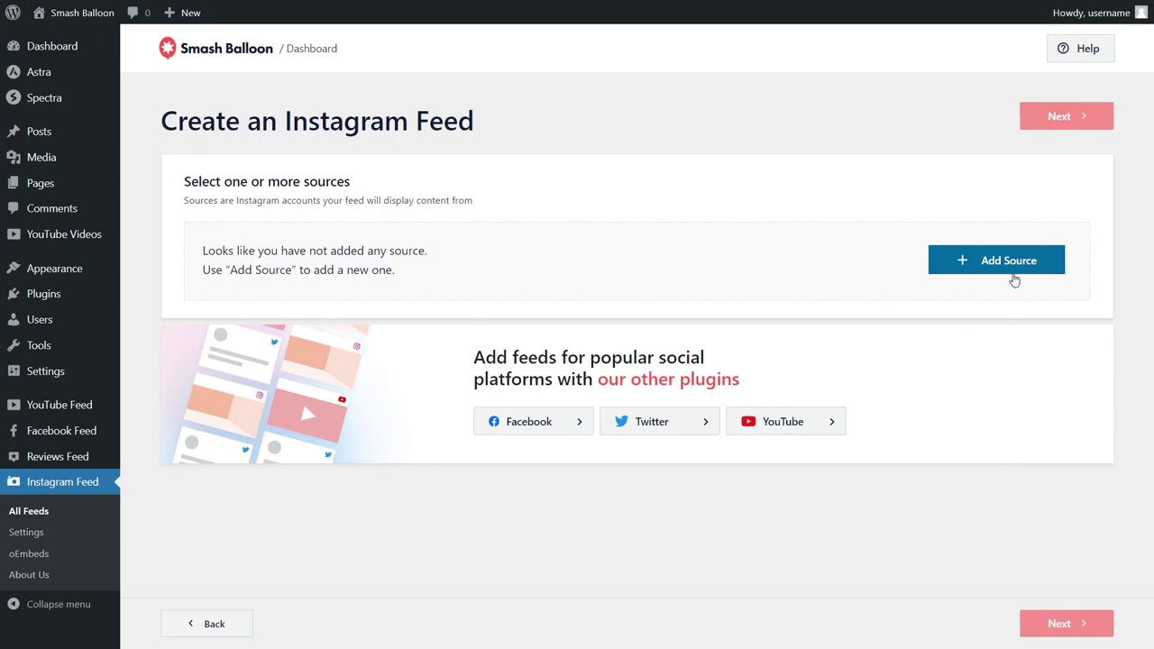
# Step: Add a Business account source, answering No to a prior Facebook connection
pyautogui.click(1012, 279)
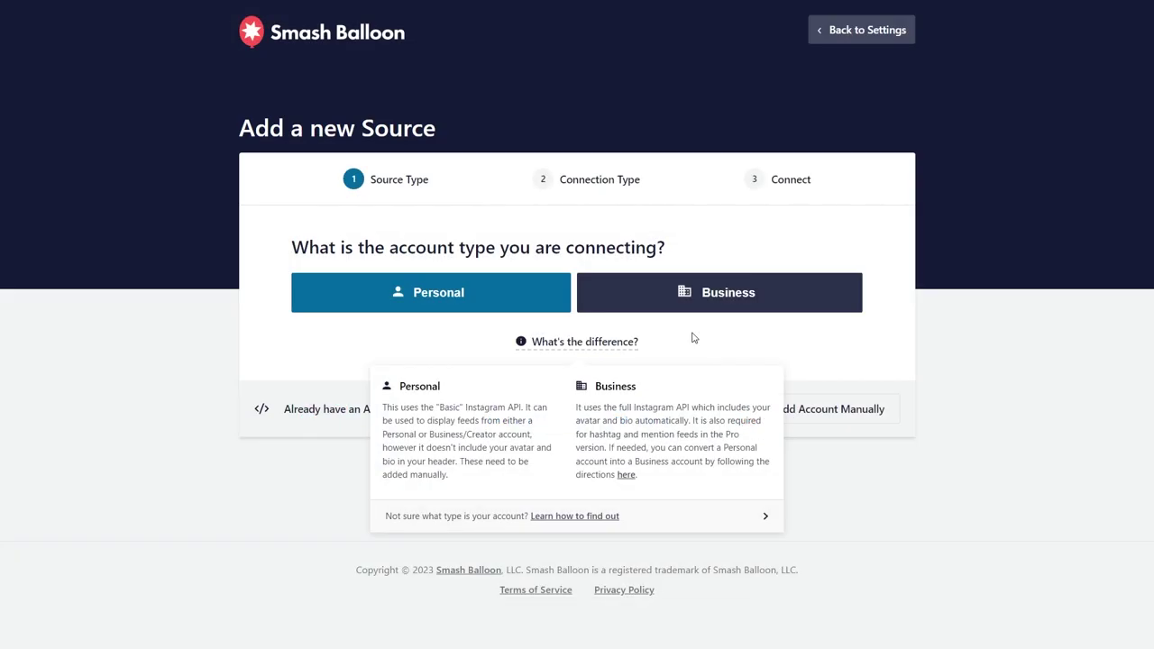
pyautogui.click(720, 298)
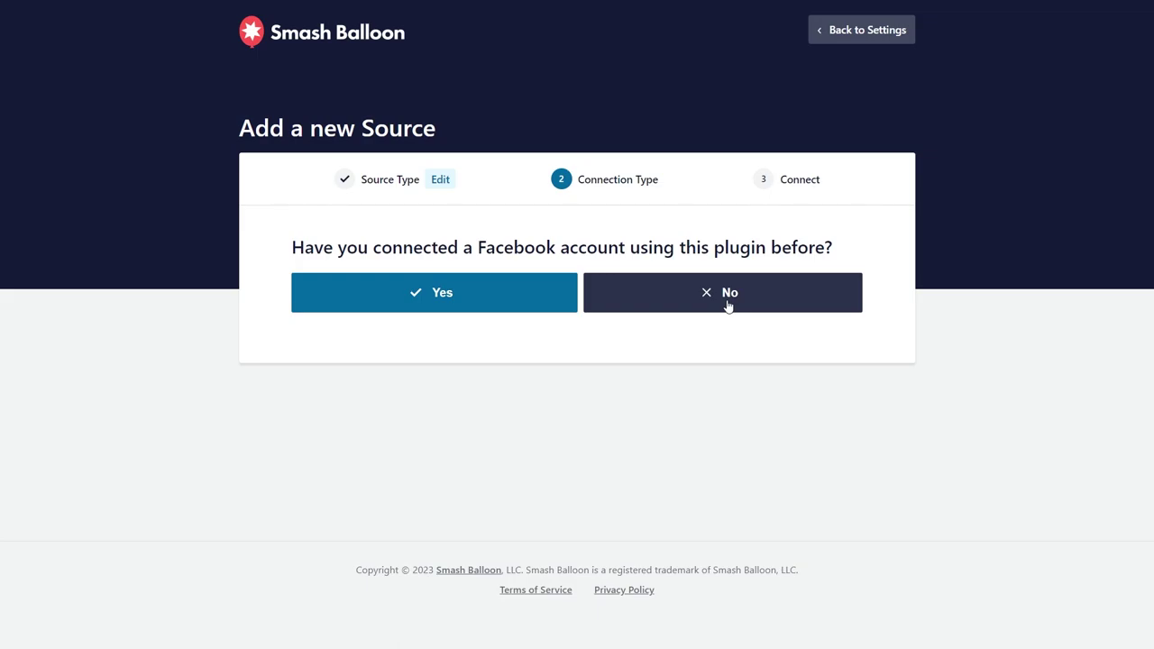
pyautogui.click(727, 297)
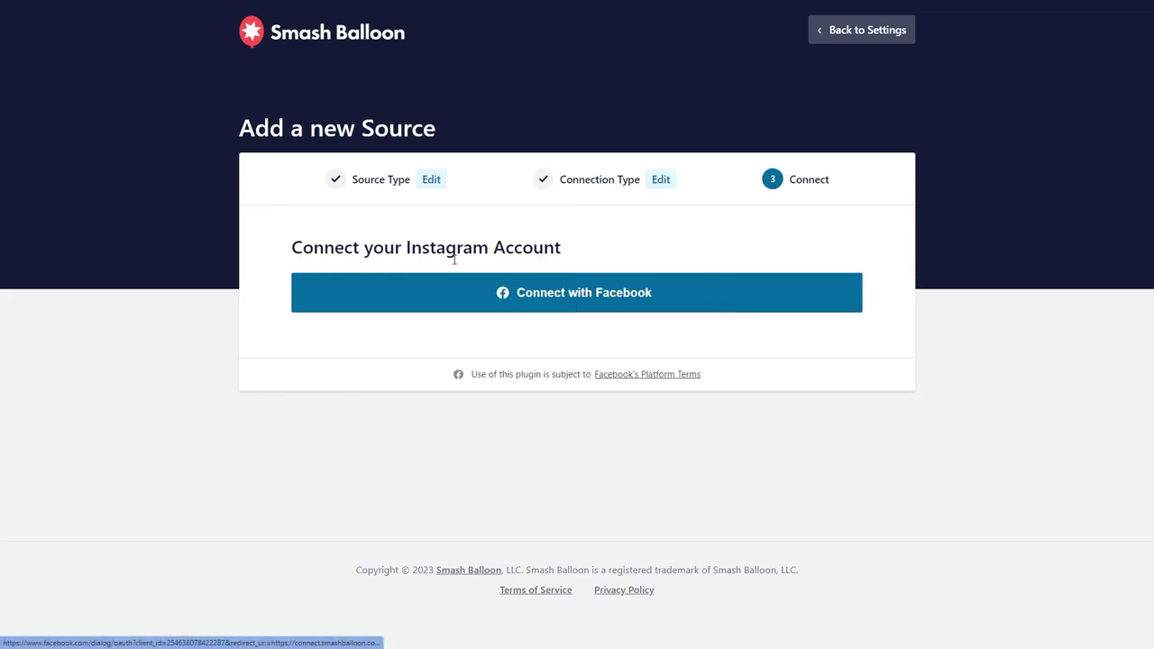
# Step: Connect with Facebook, granting access to the landscape Instagram account and Landscapes We Love page
pyautogui.click(585, 304)
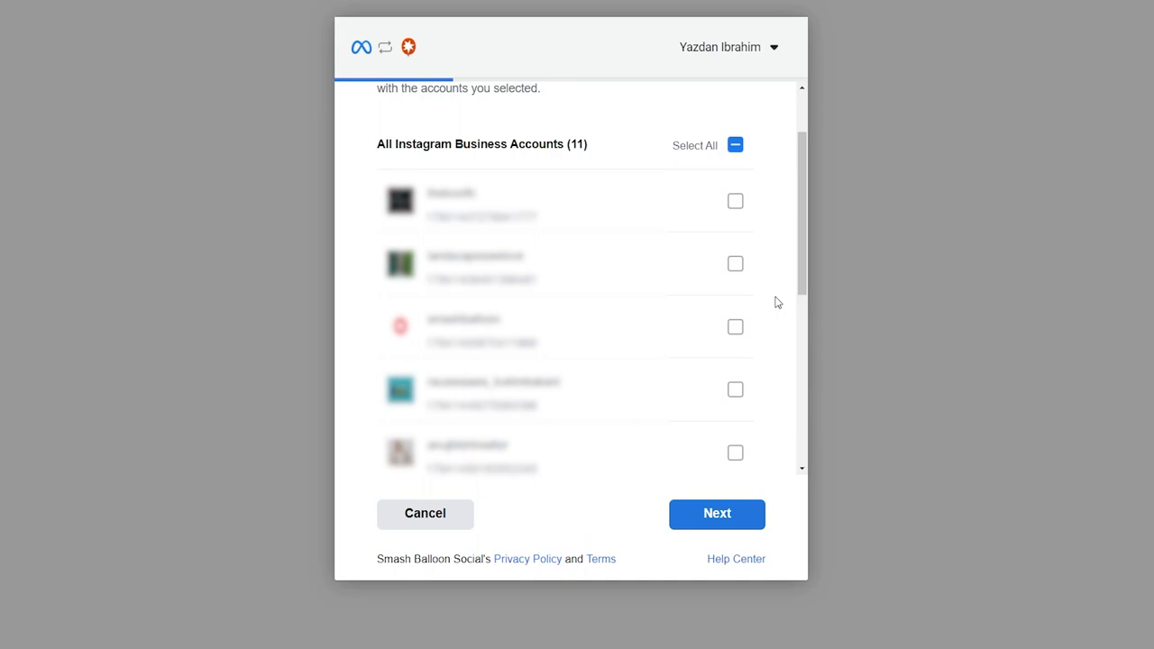
pyautogui.click(734, 267)
pyautogui.click(713, 514)
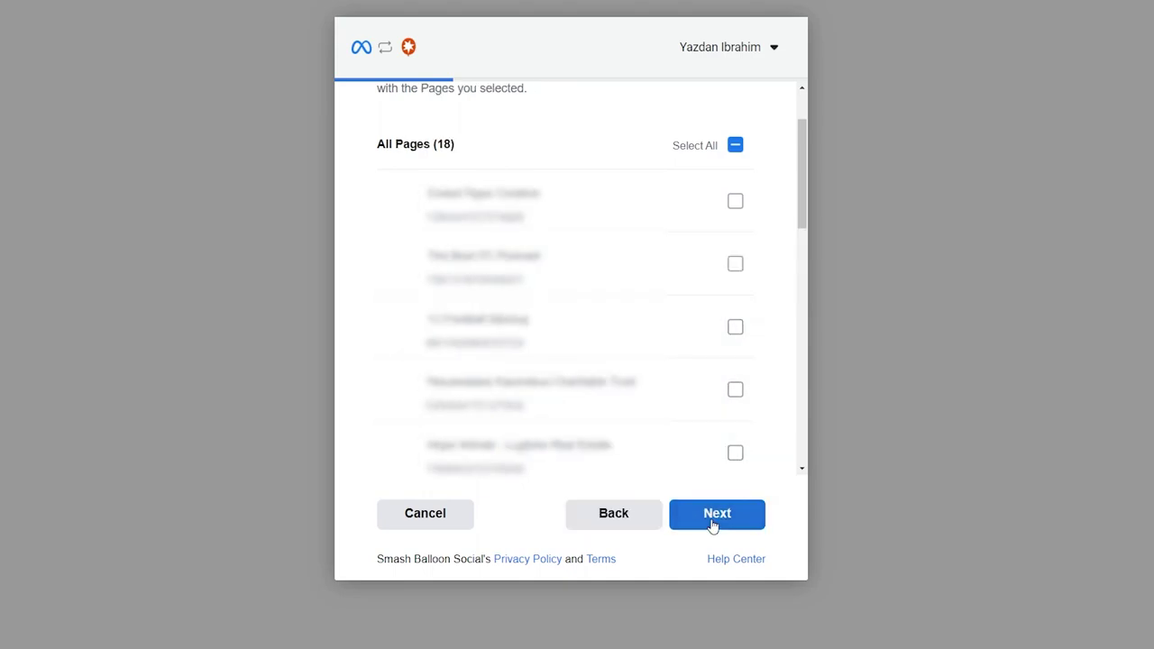
pyautogui.scroll(-5, 779, 227)
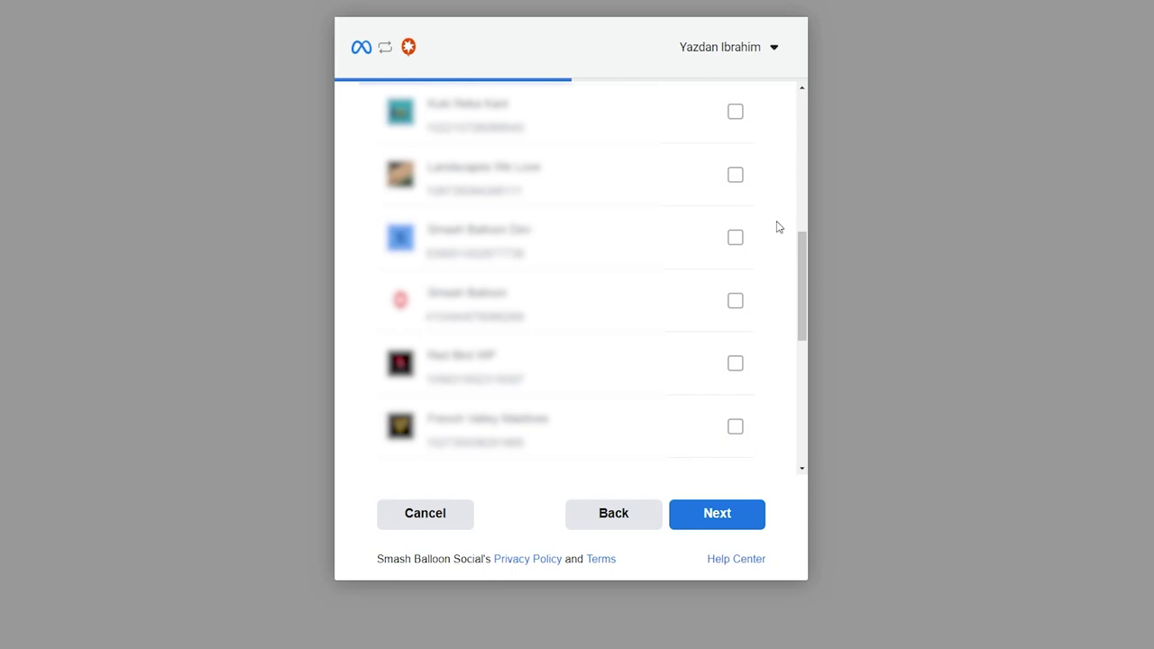
pyautogui.click(737, 181)
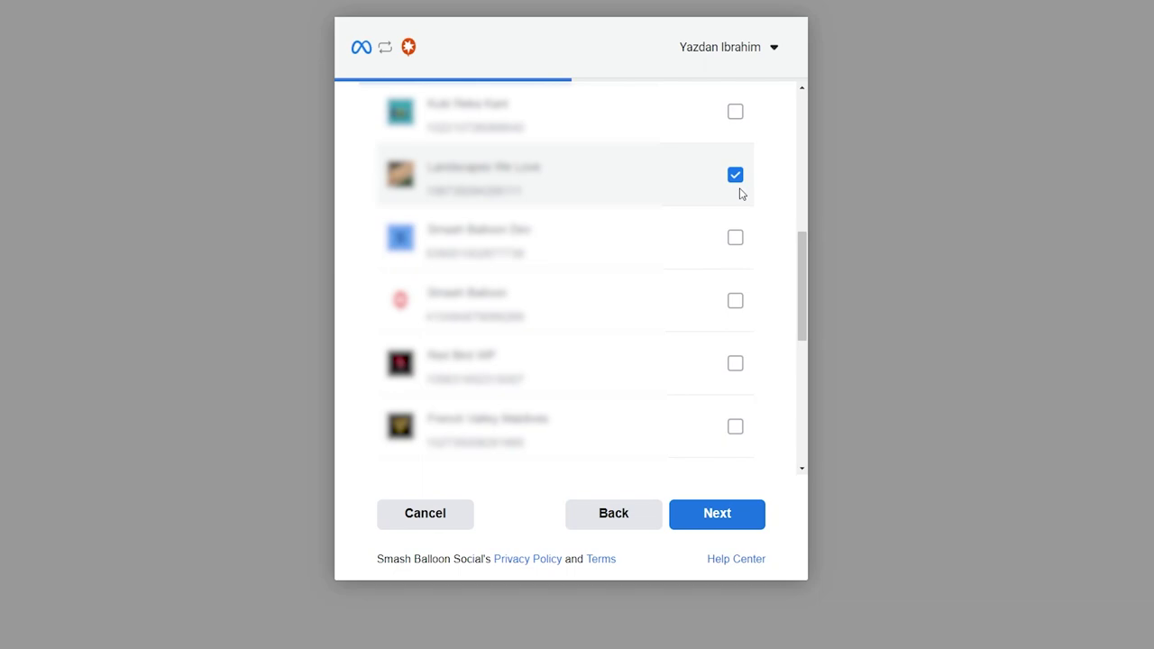
pyautogui.click(726, 518)
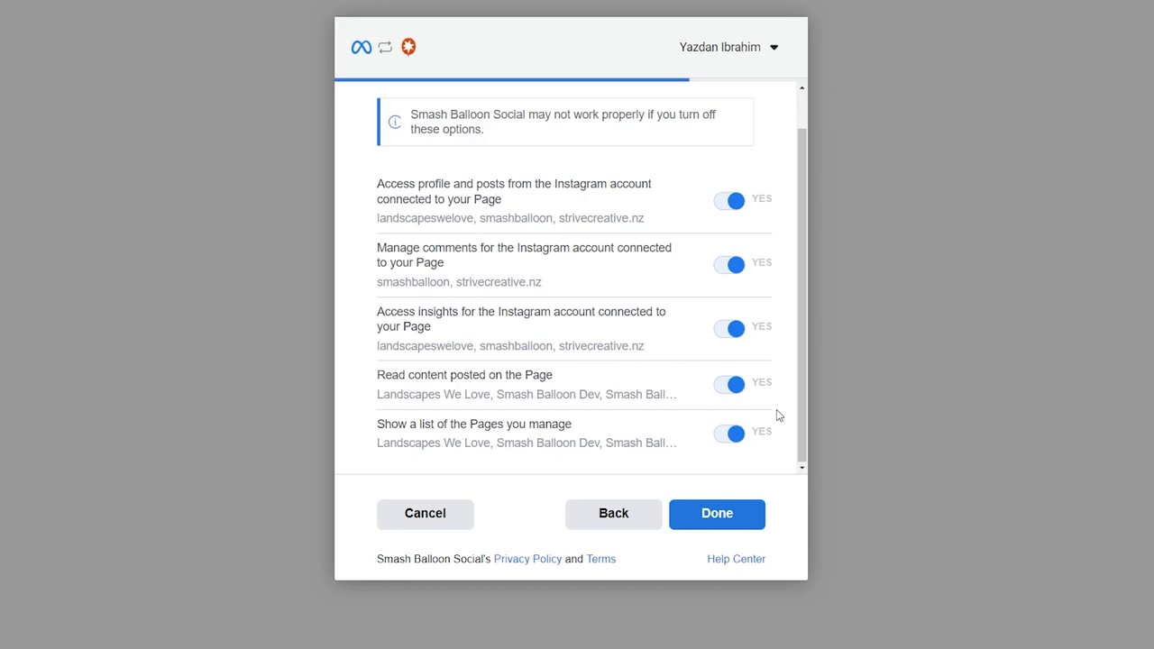
pyautogui.click(713, 521)
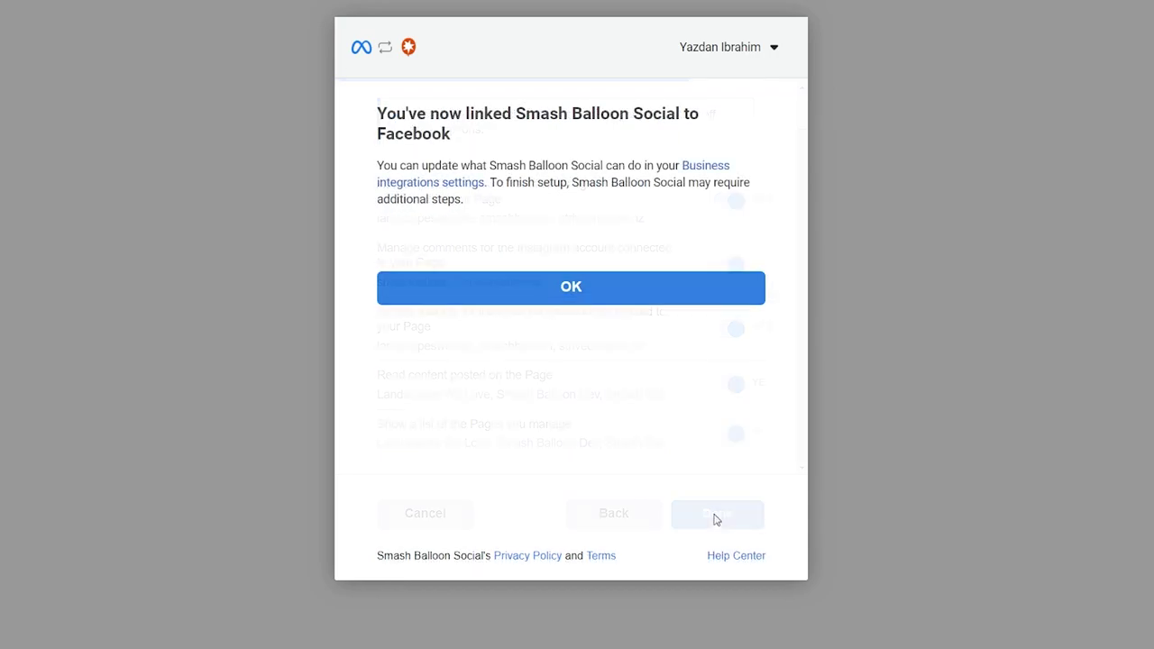
pyautogui.click(609, 304)
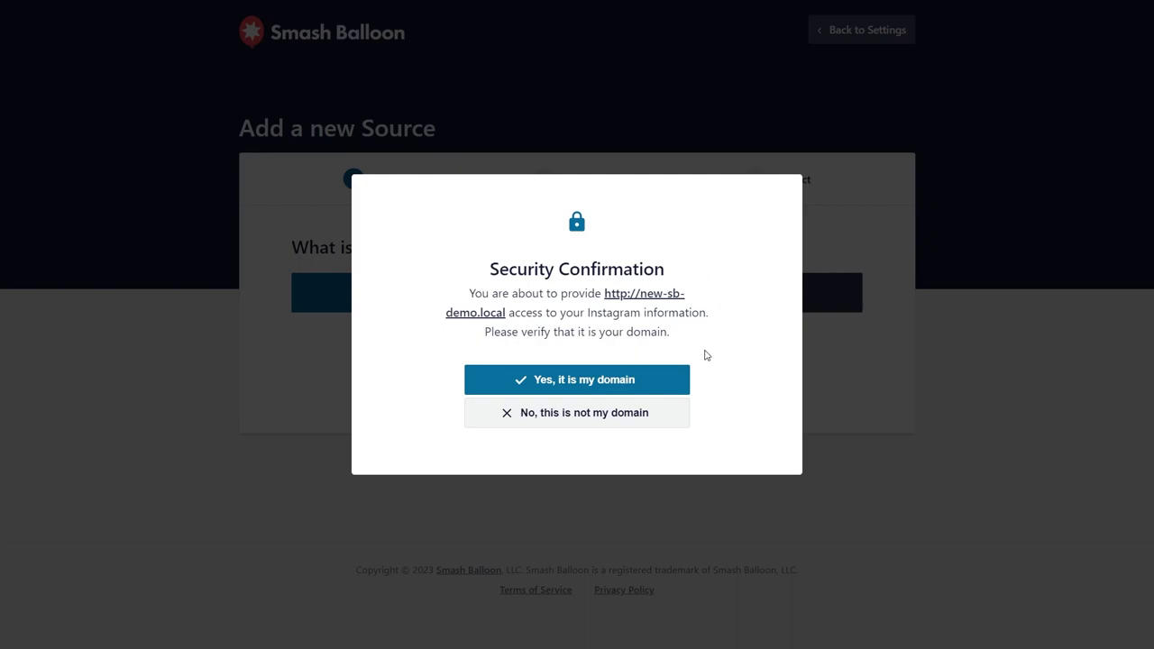
# Step: Confirm the site domain and add landscapeswelove as the feed's selected source
pyautogui.click(632, 382)
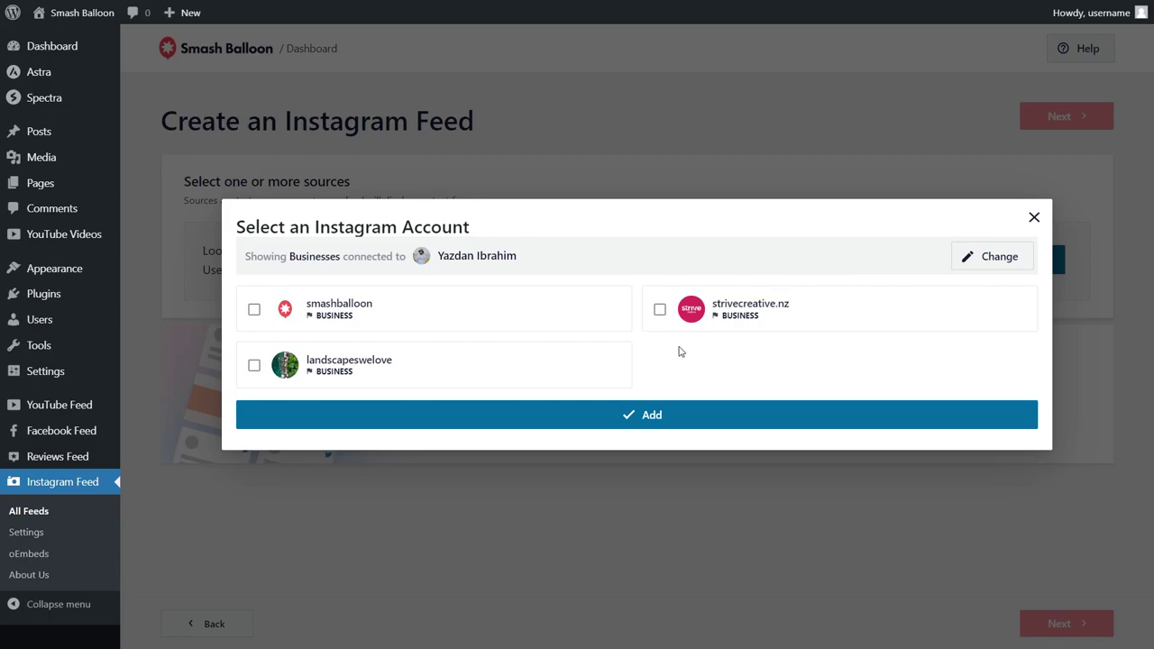
pyautogui.click(360, 367)
pyautogui.click(620, 415)
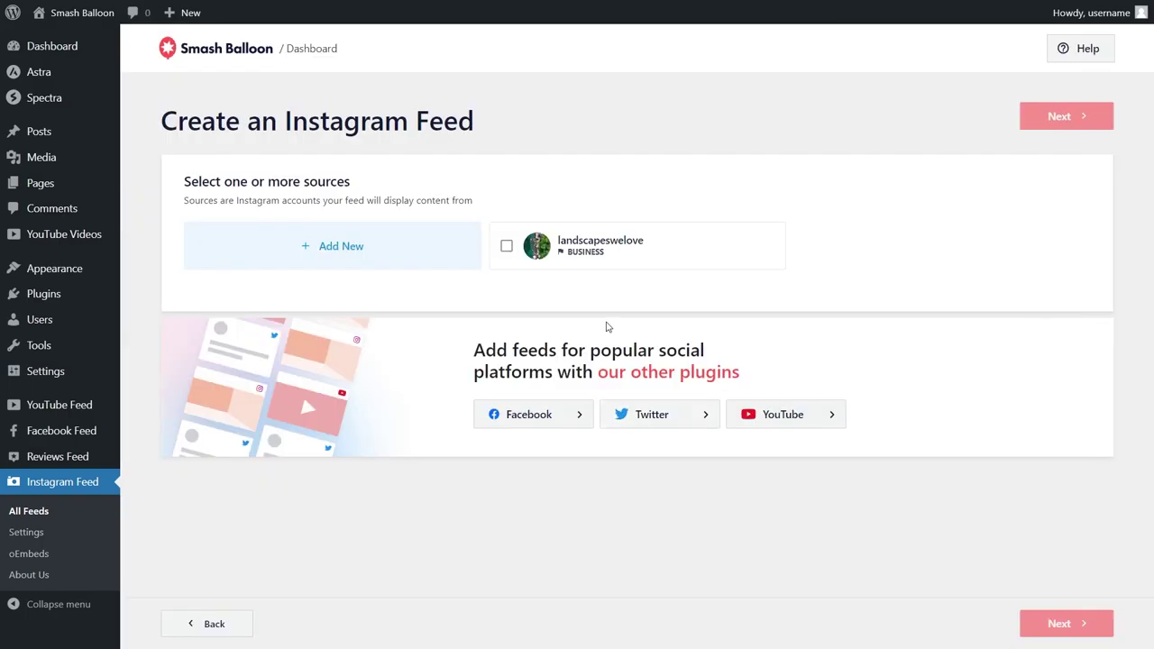
pyautogui.click(598, 257)
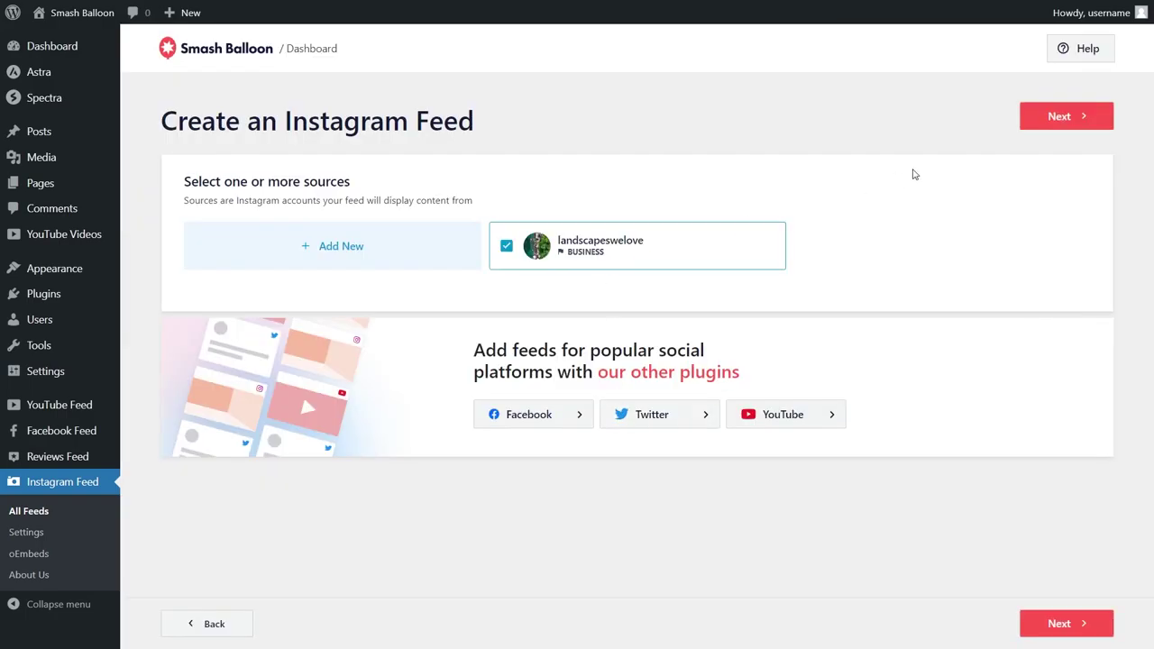
pyautogui.click(1060, 115)
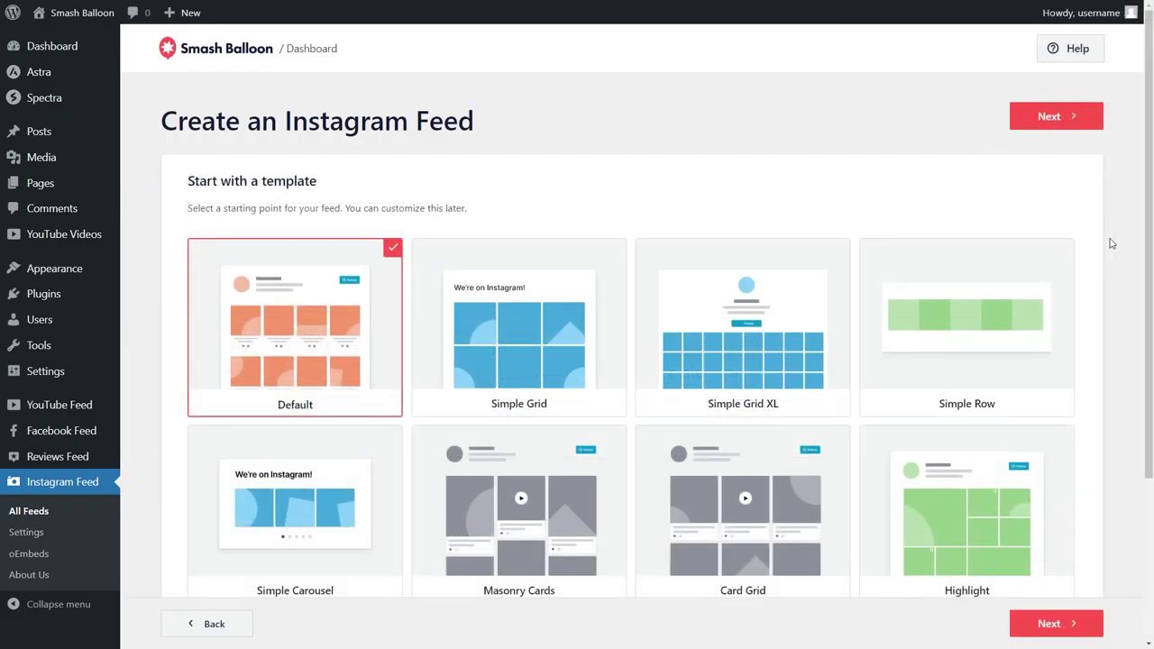
# Step: Continue with the Default feed template
pyautogui.scroll(-3, 1111, 244)
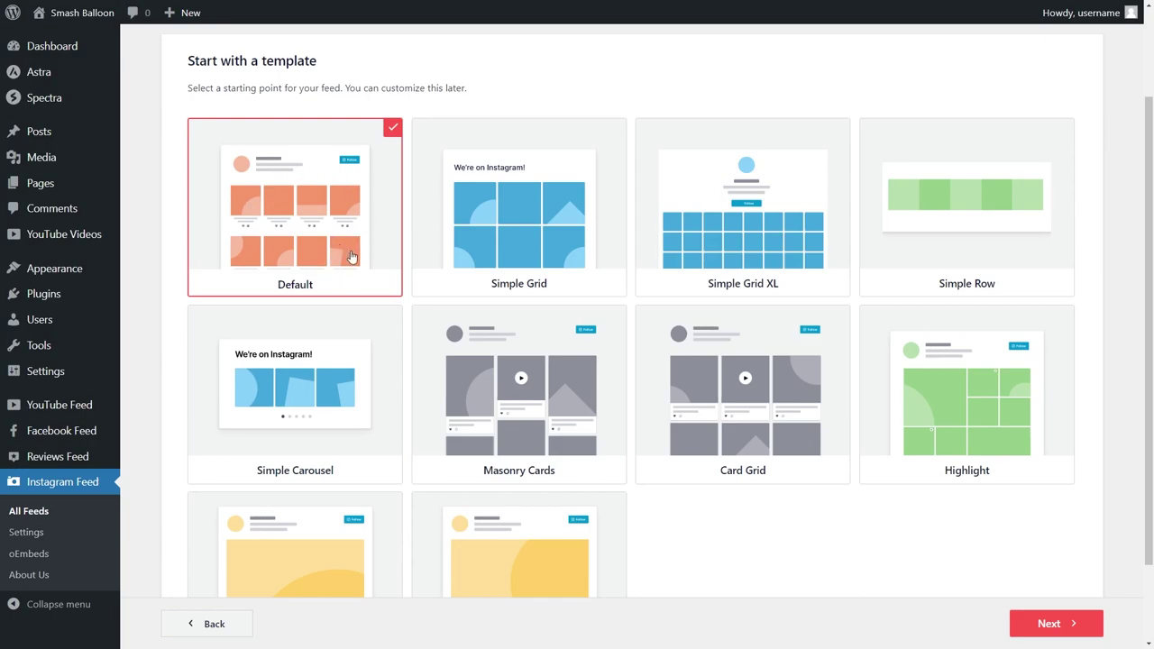
pyautogui.click(1035, 616)
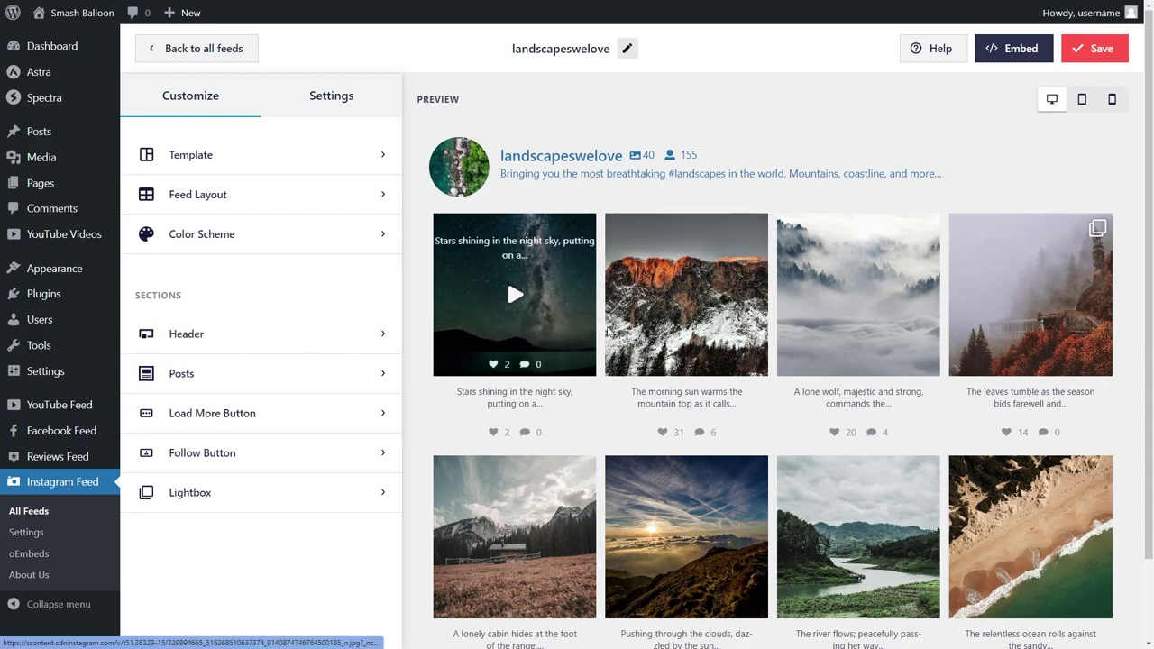
# Step: Preview the Carousel, Masonry and Highlight feed layouts, then settle on Grid
pyautogui.scroll(-1, 1130, 400)
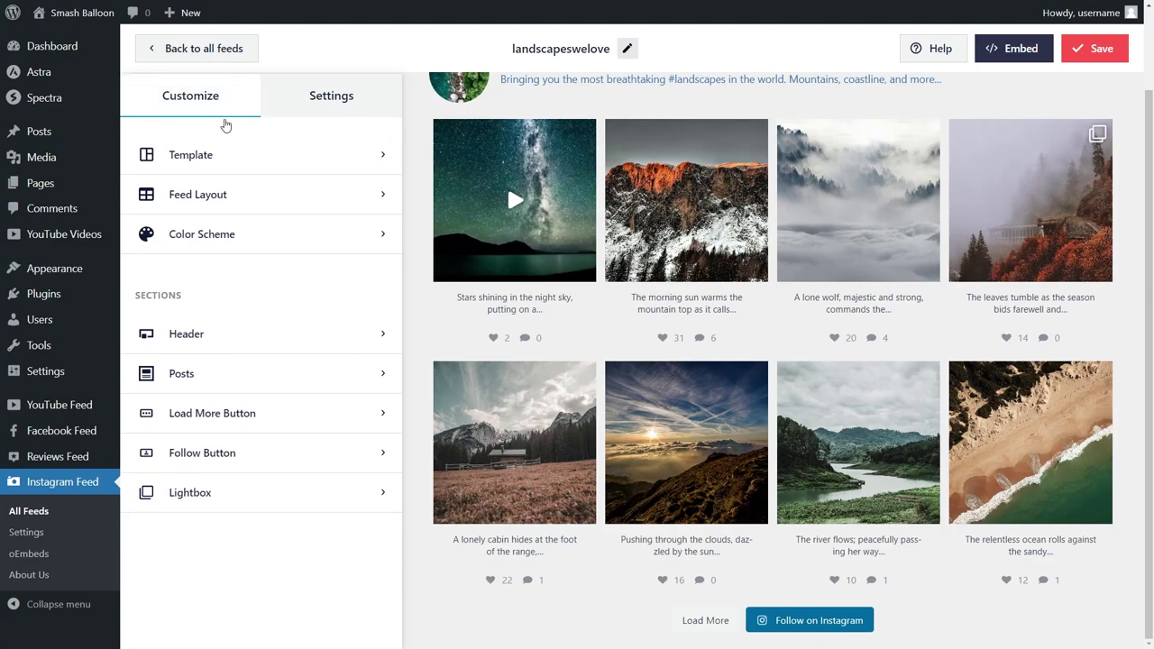
pyautogui.click(257, 193)
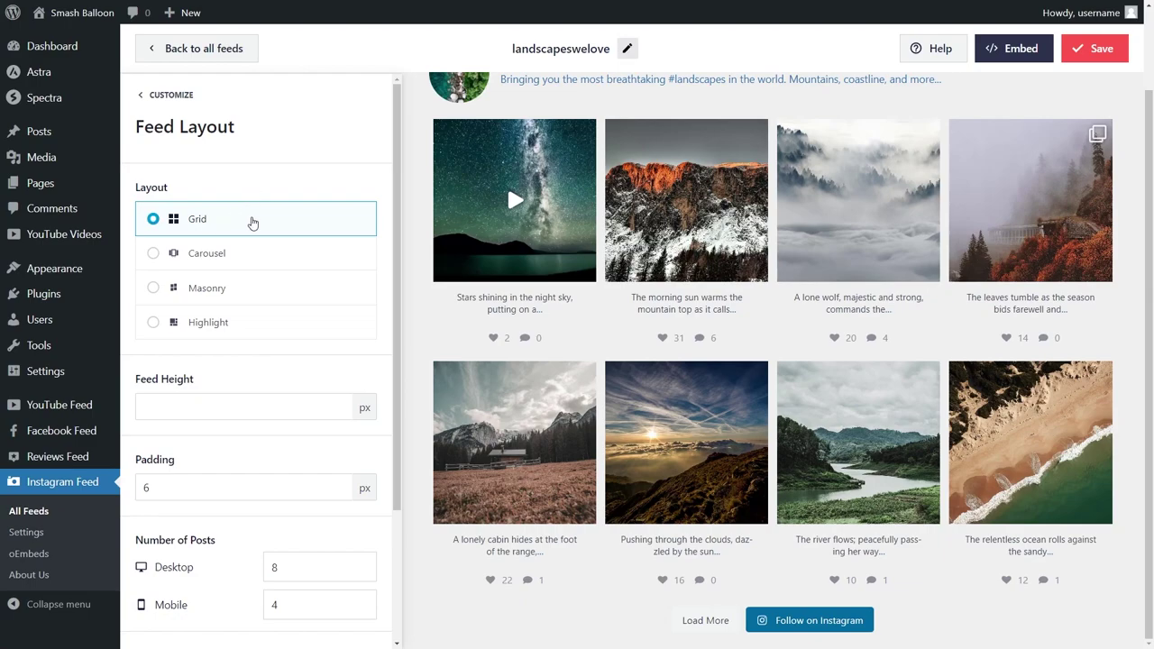
pyautogui.click(242, 255)
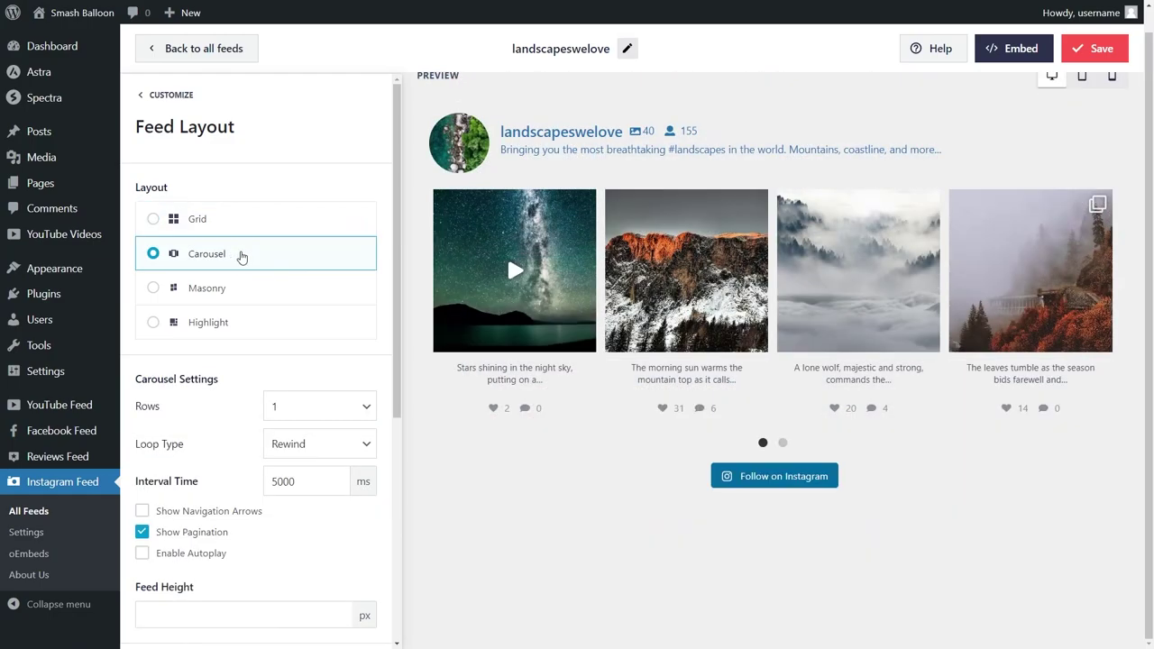
pyautogui.click(782, 442)
pyautogui.click(762, 443)
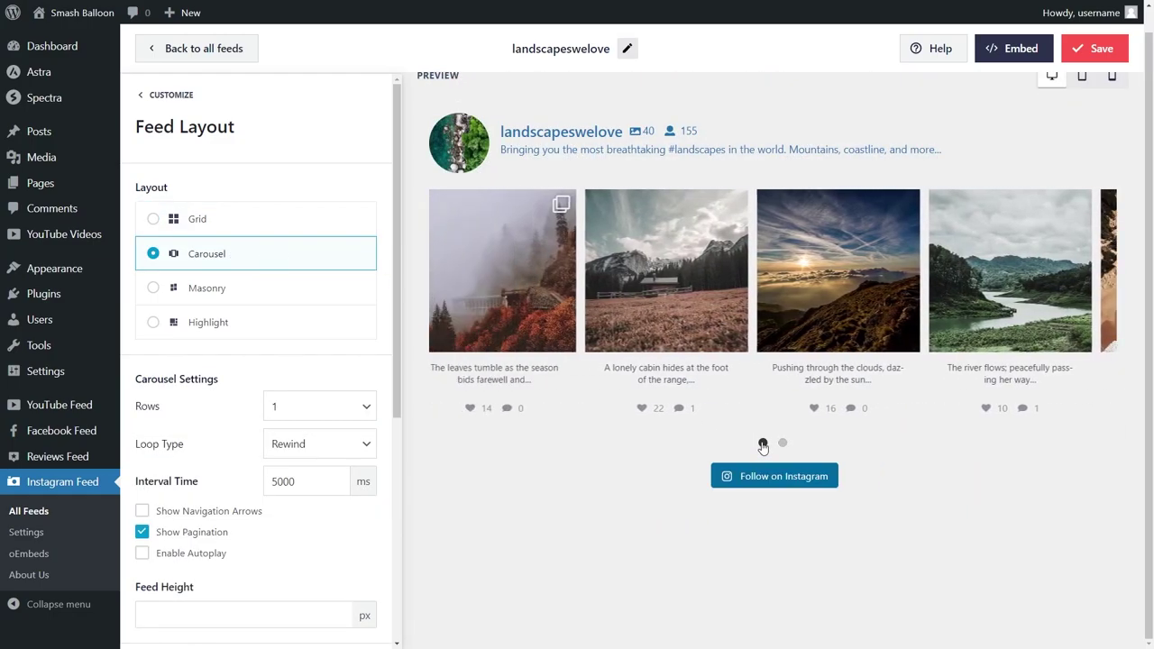
pyautogui.click(311, 294)
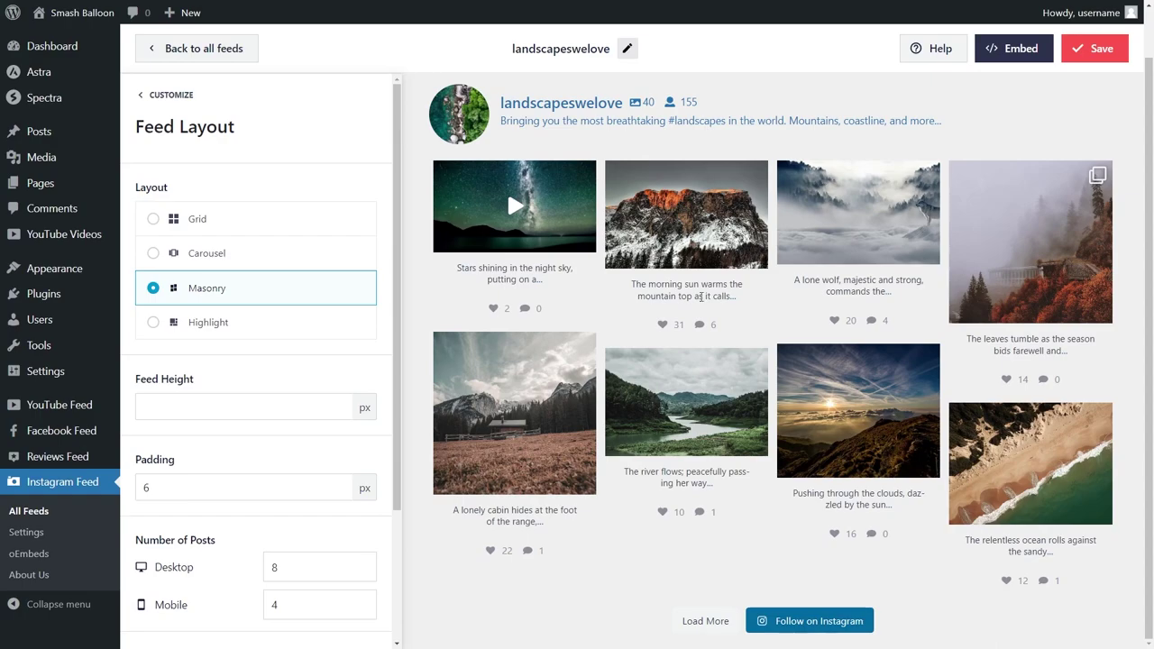
pyautogui.click(270, 330)
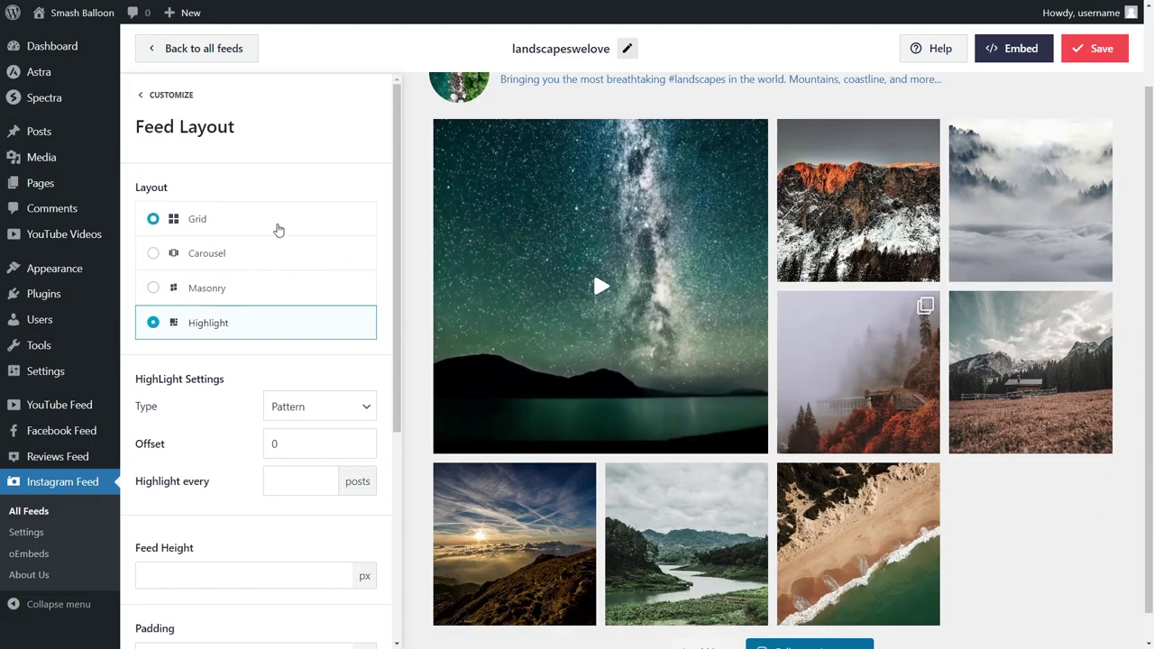
pyautogui.click(278, 227)
# Step: Set the desktop number of posts to 12 and save the feed
pyautogui.scroll(-1, 272, 391)
pyautogui.scroll(-3, 272, 391)
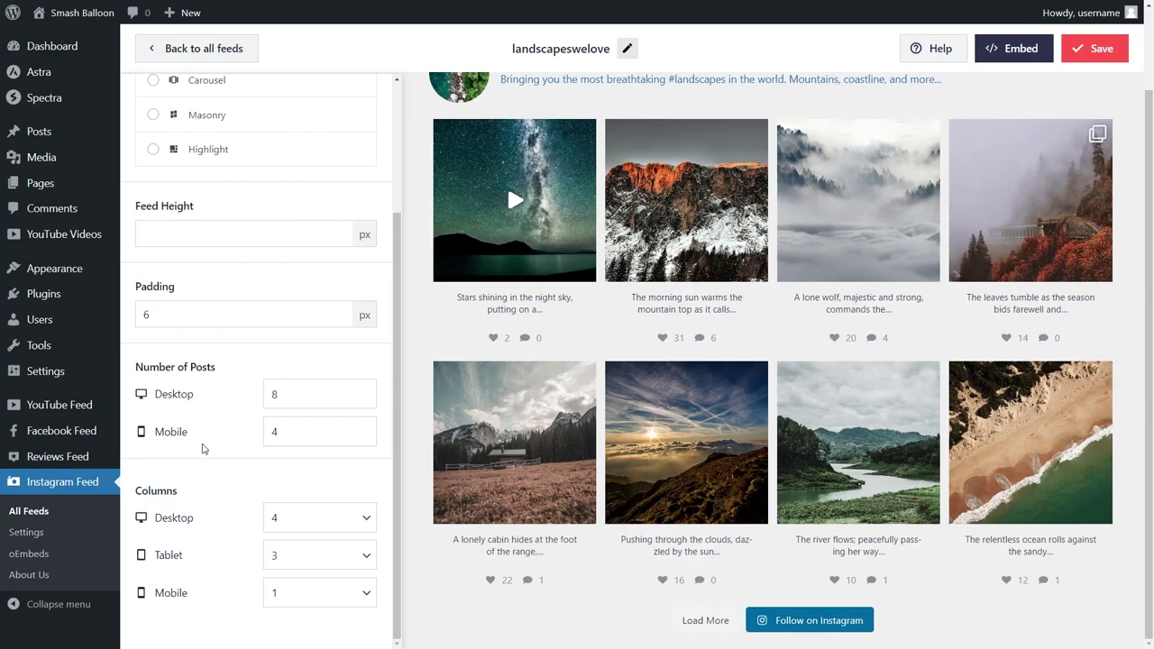
pyautogui.doubleClick(294, 396)
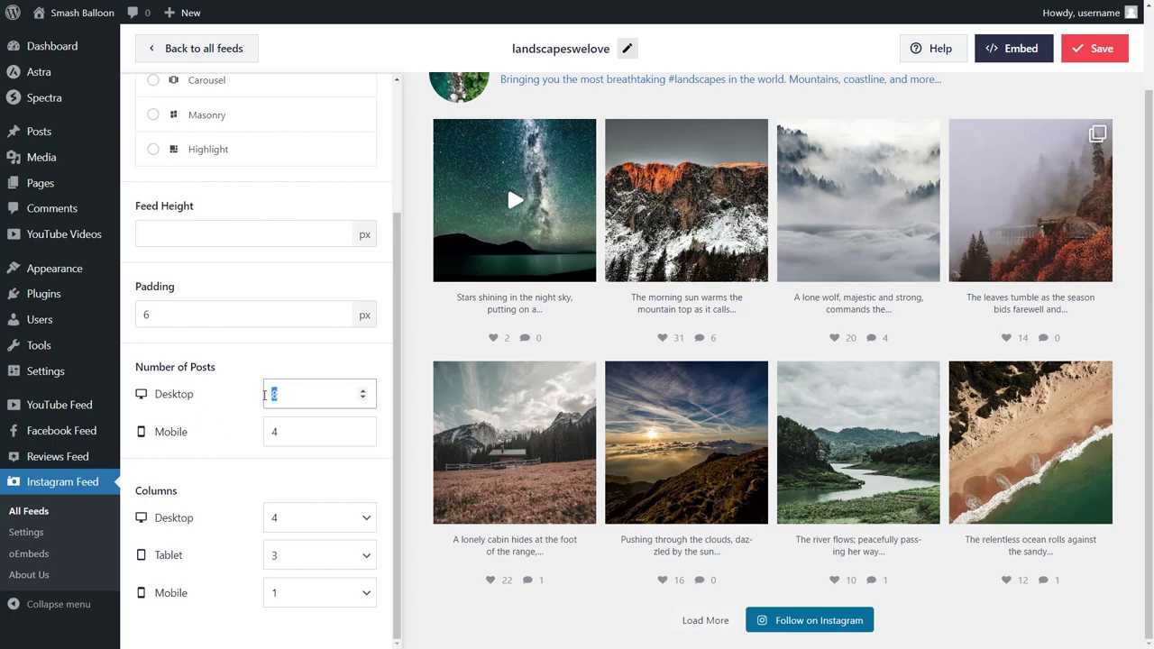
pyautogui.write('12')
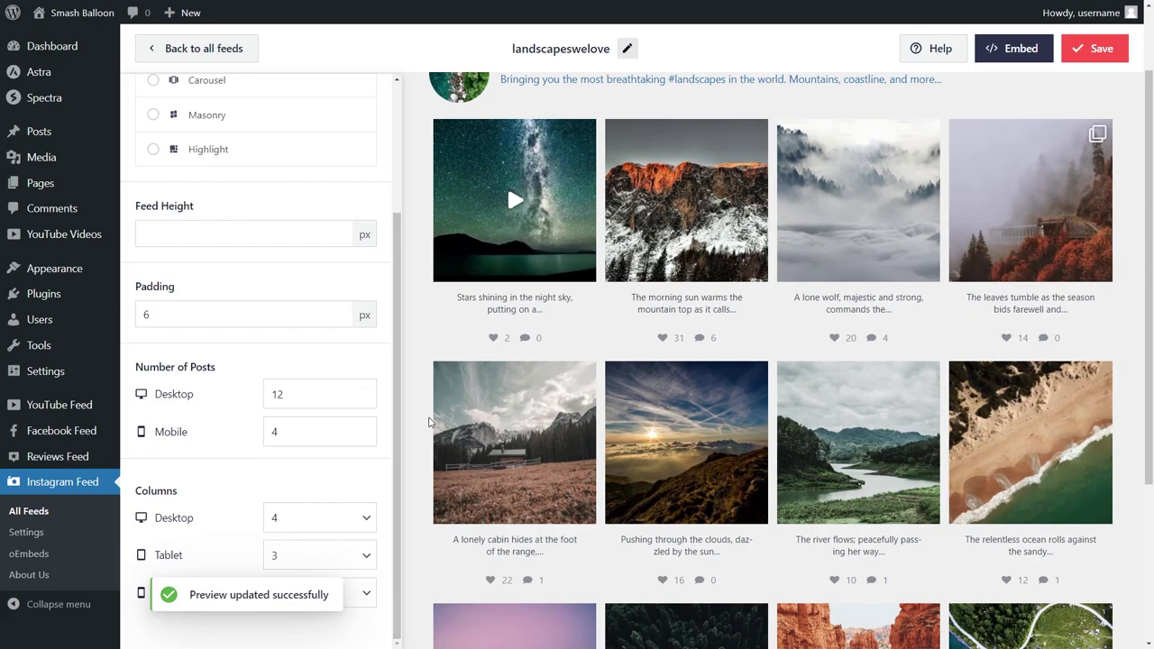
pyautogui.scroll(-2, 422, 426)
pyautogui.scroll(-2, 420, 425)
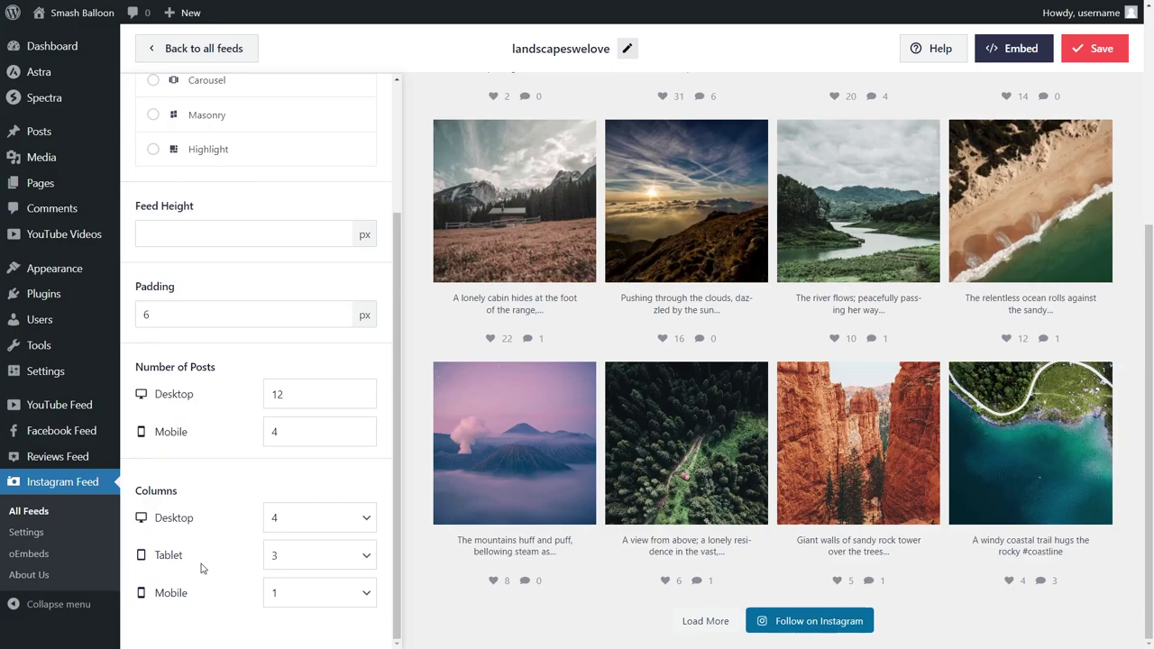
pyautogui.click(1094, 48)
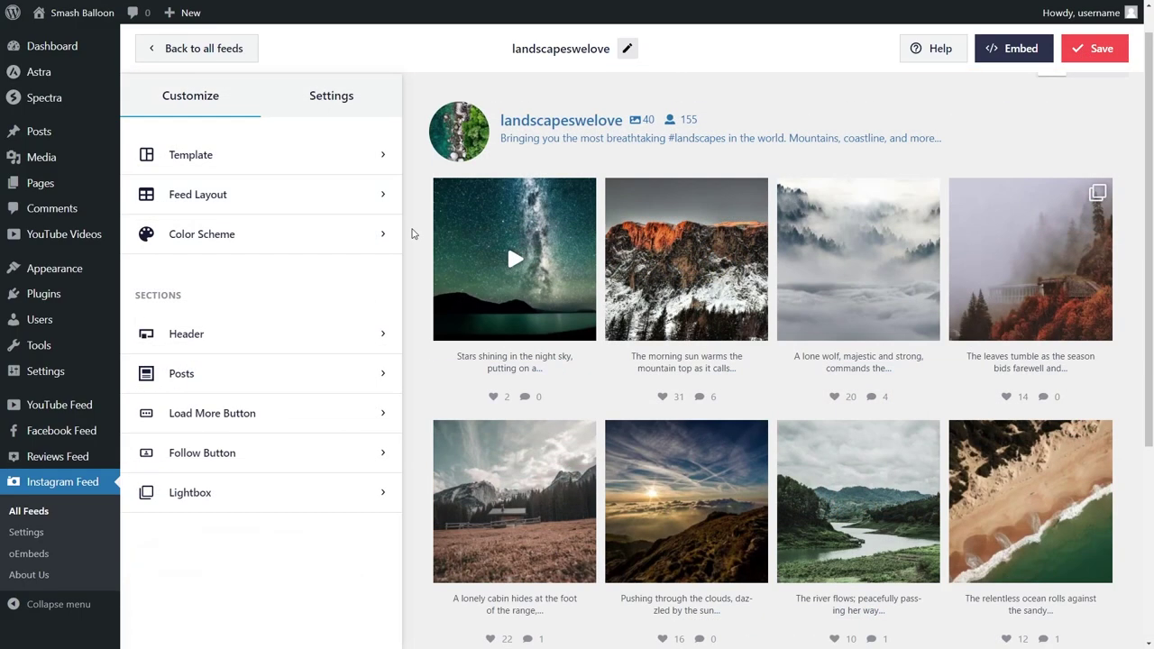
pyautogui.click(234, 238)
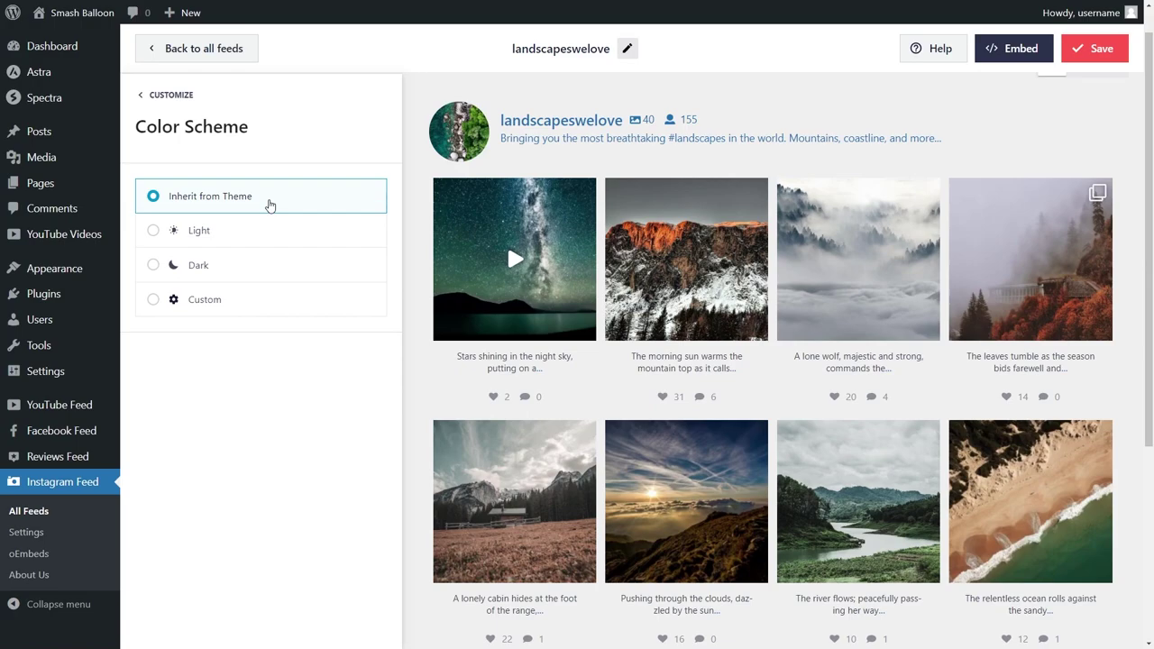
pyautogui.click(240, 234)
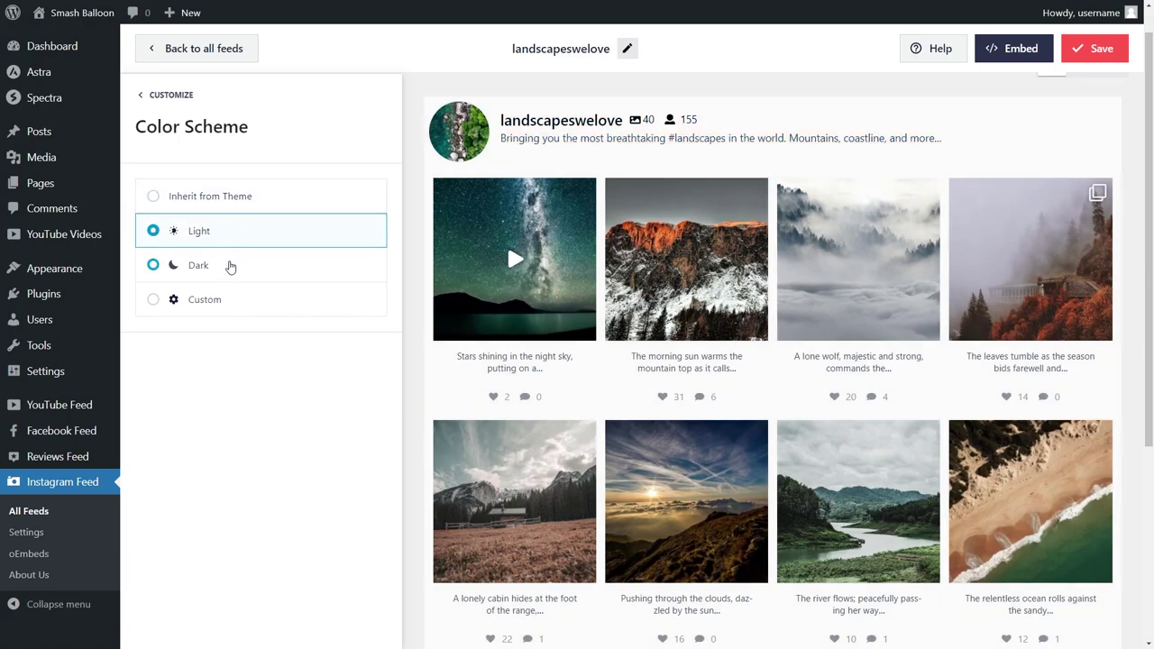
pyautogui.click(228, 267)
pyautogui.click(232, 301)
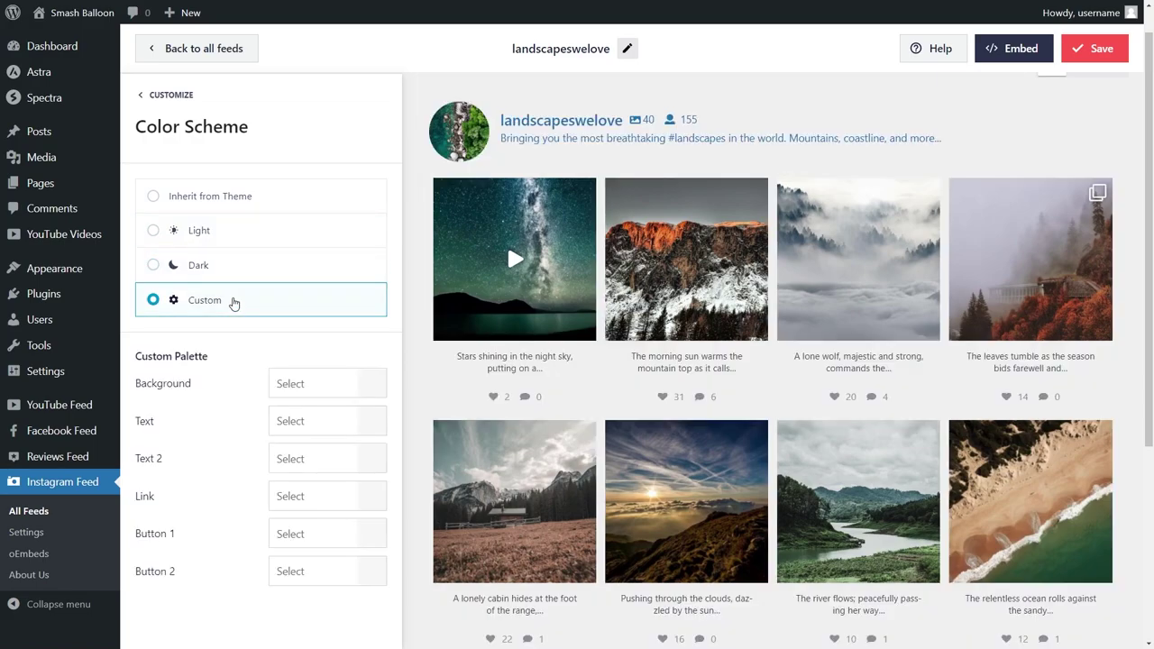
pyautogui.click(365, 387)
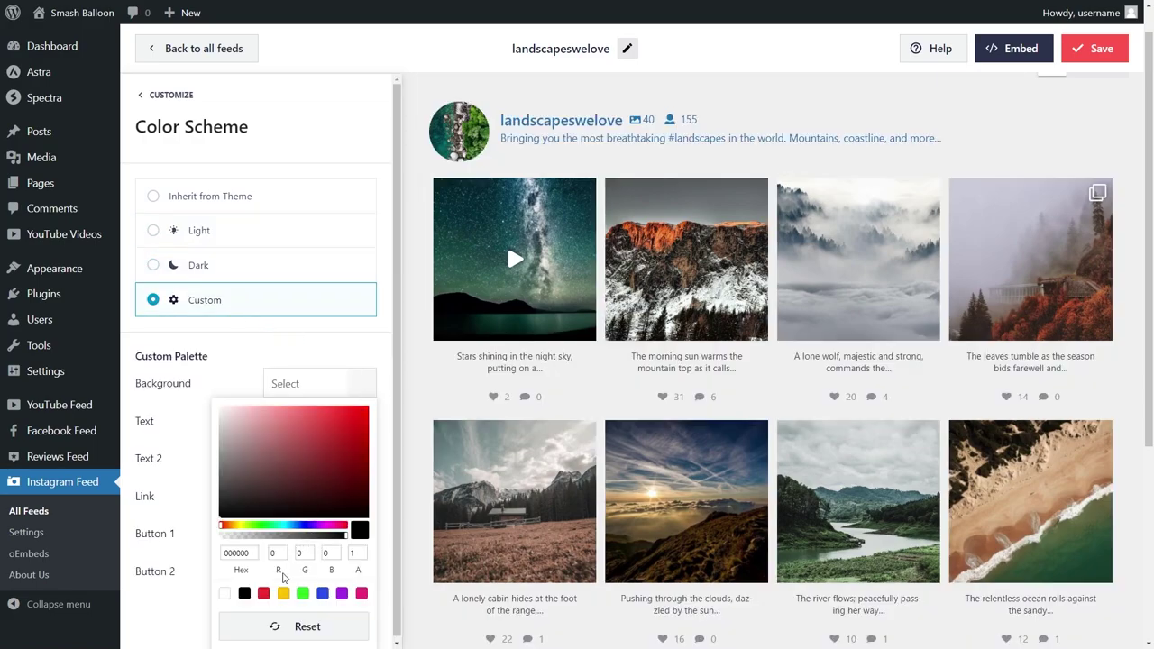
pyautogui.click(263, 593)
pyautogui.click(283, 593)
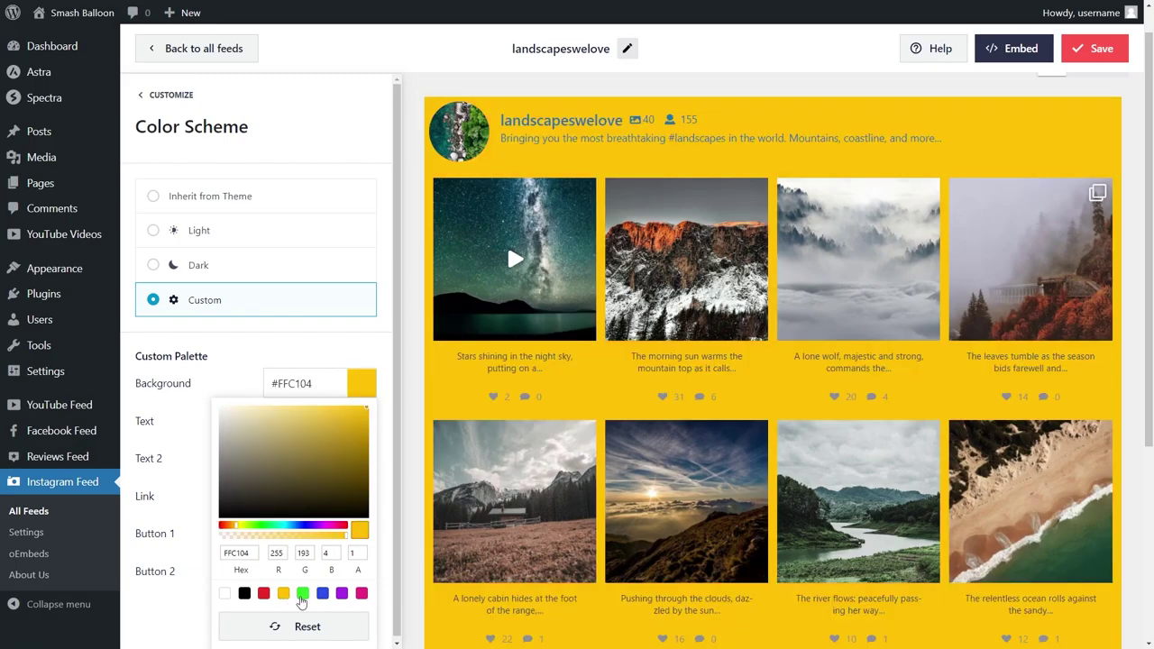
pyautogui.click(302, 593)
pyautogui.click(323, 593)
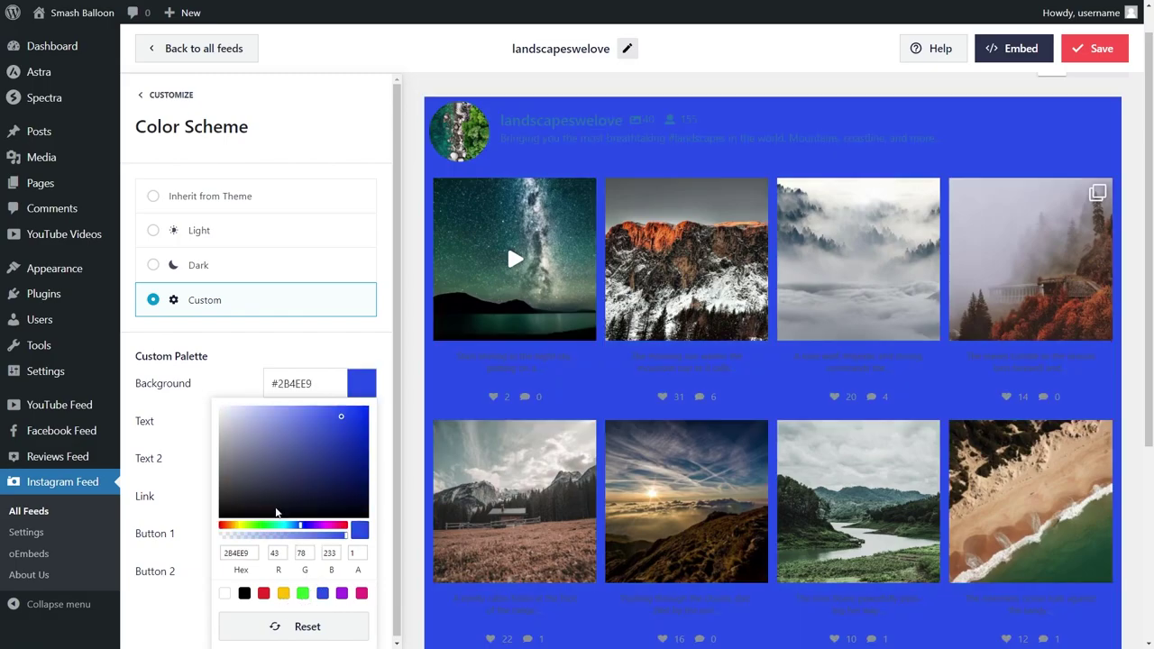
pyautogui.click(167, 204)
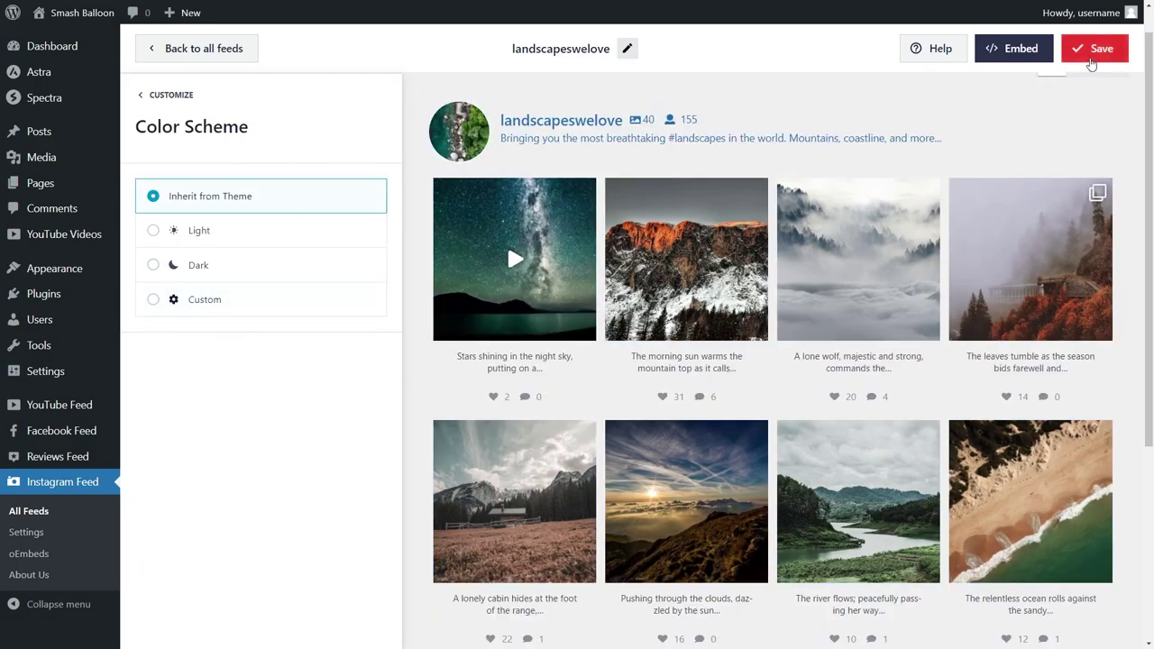
pyautogui.click(1094, 48)
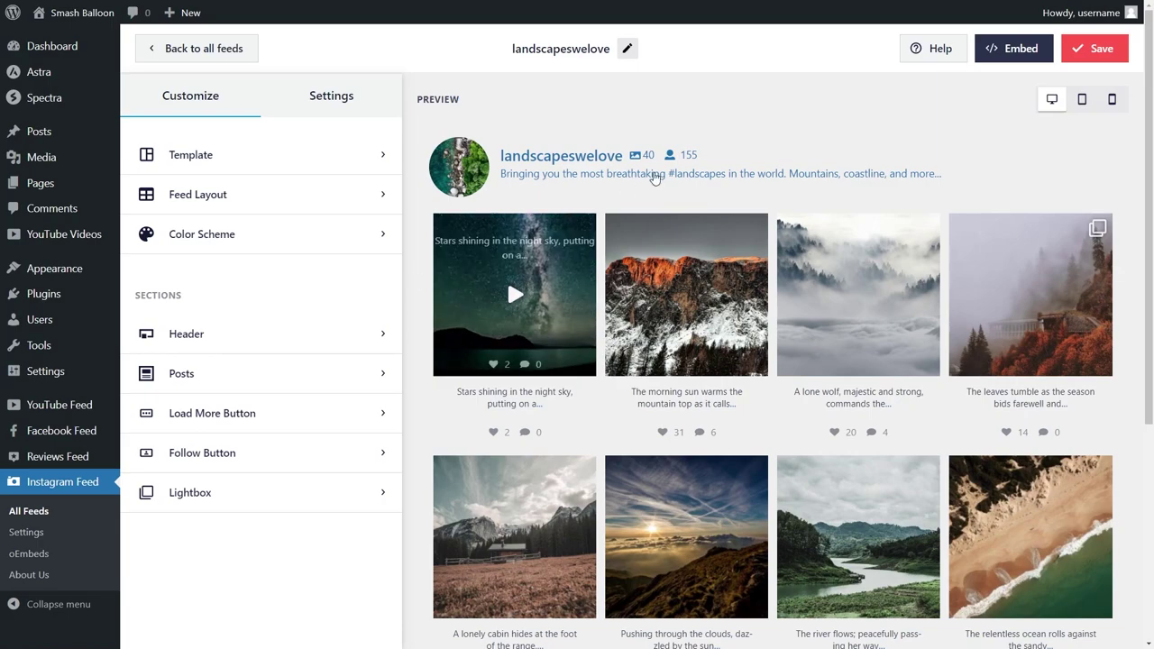
# Step: Copy the feed shortcode and add the feed to the Instagram page
pyautogui.click(996, 58)
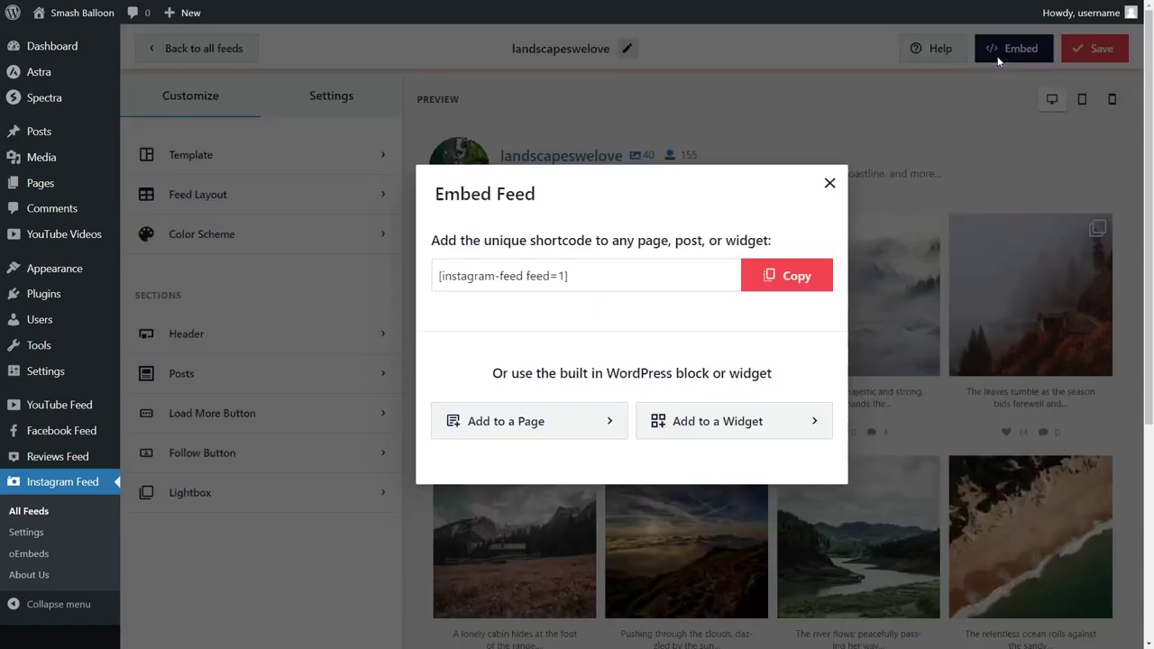
pyautogui.click(790, 278)
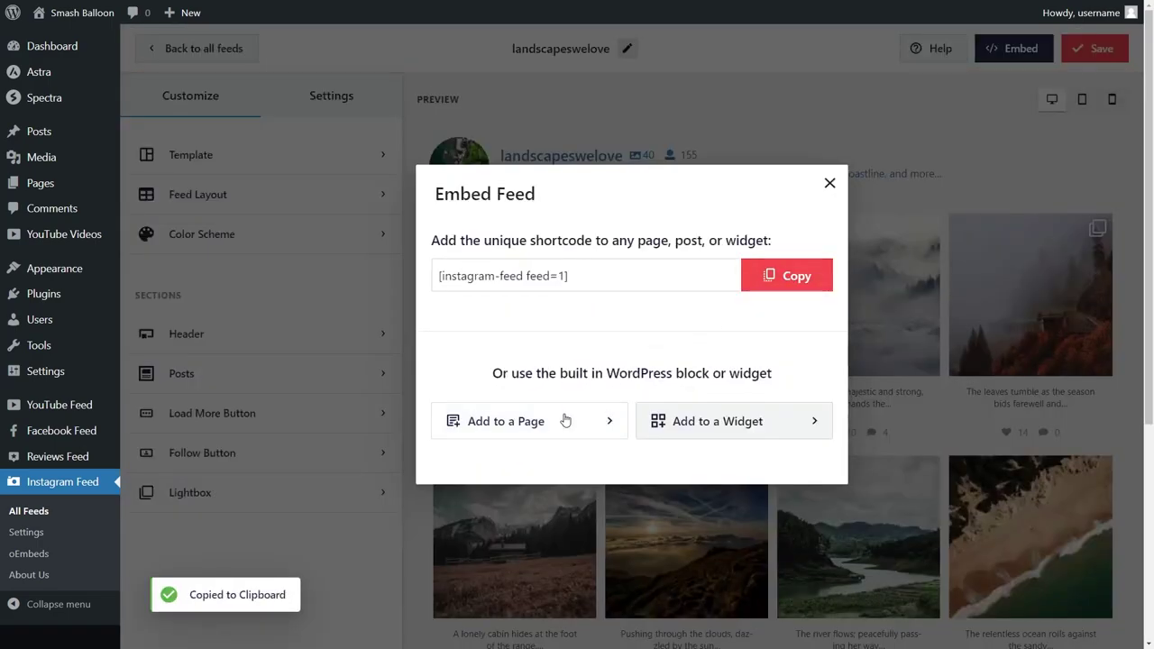
pyautogui.click(494, 417)
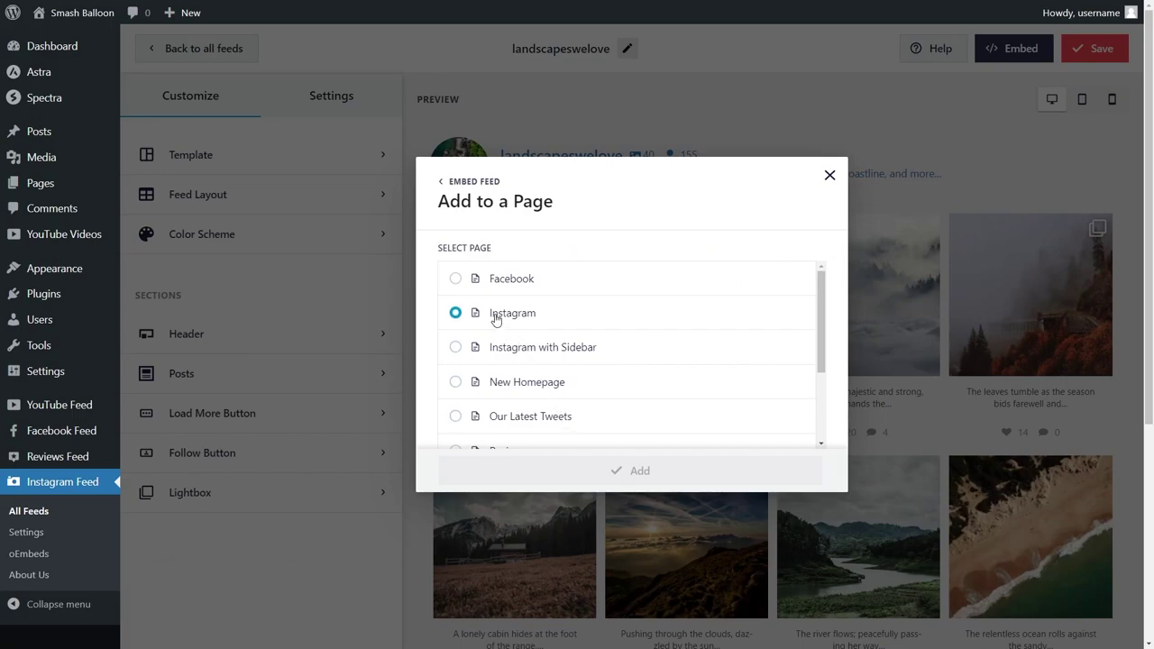
pyautogui.click(494, 316)
pyautogui.click(634, 467)
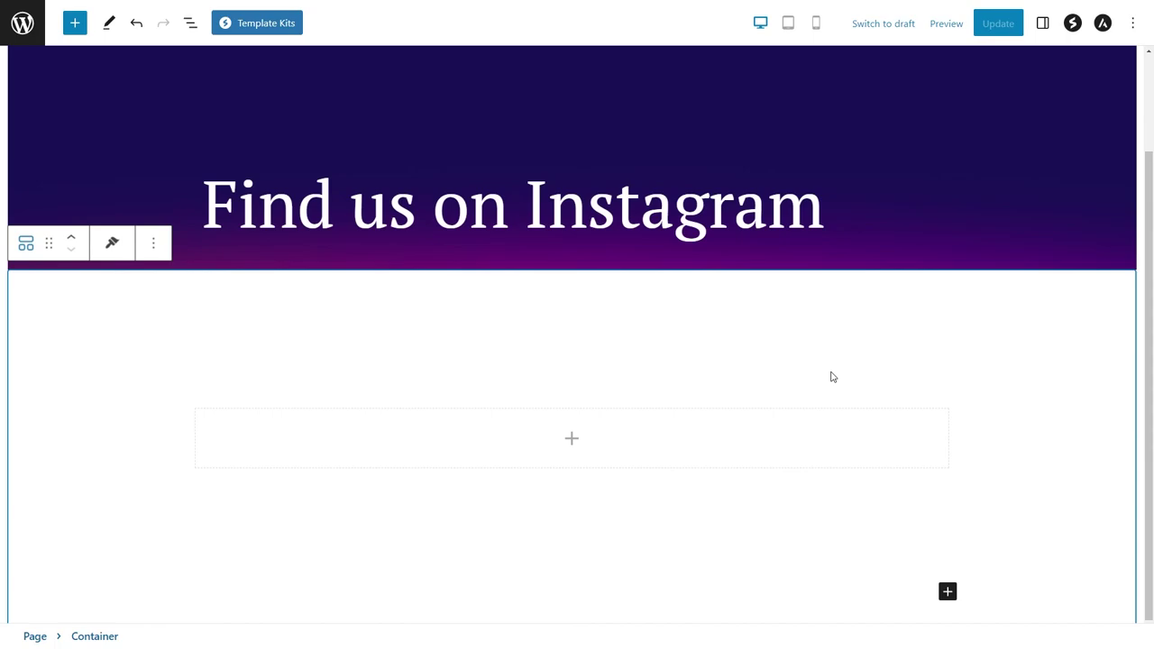
# Step: Insert an Instagram Feed block into the empty container and update the page
pyautogui.click(582, 438)
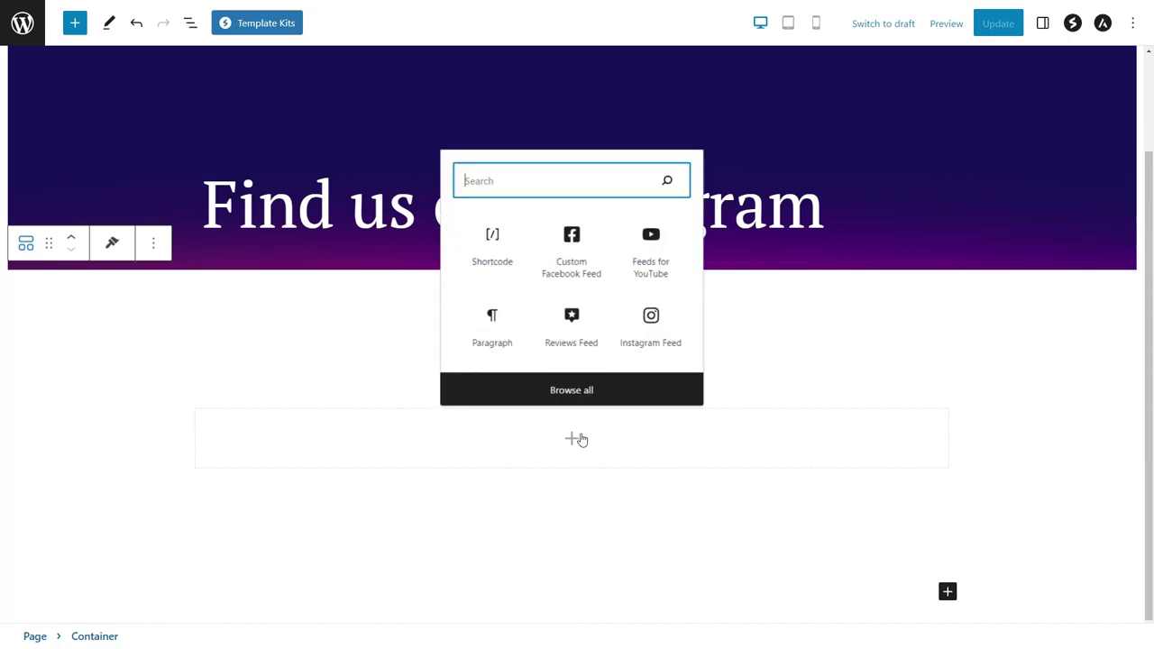
pyautogui.click(492, 263)
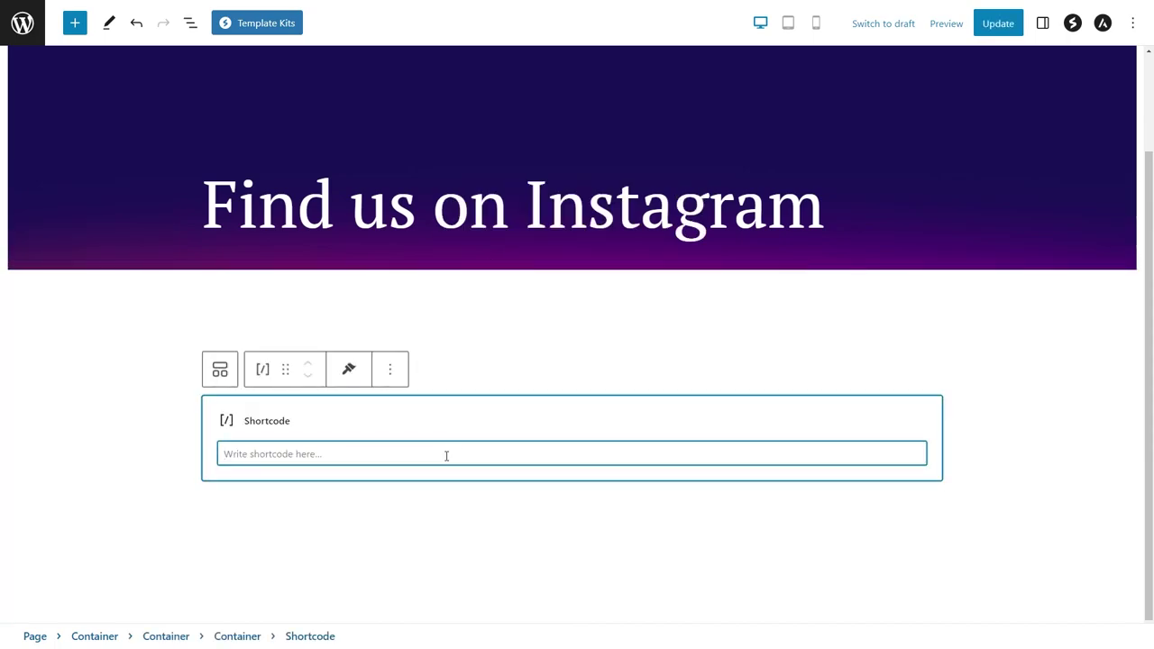
pyautogui.press('BackSpace')
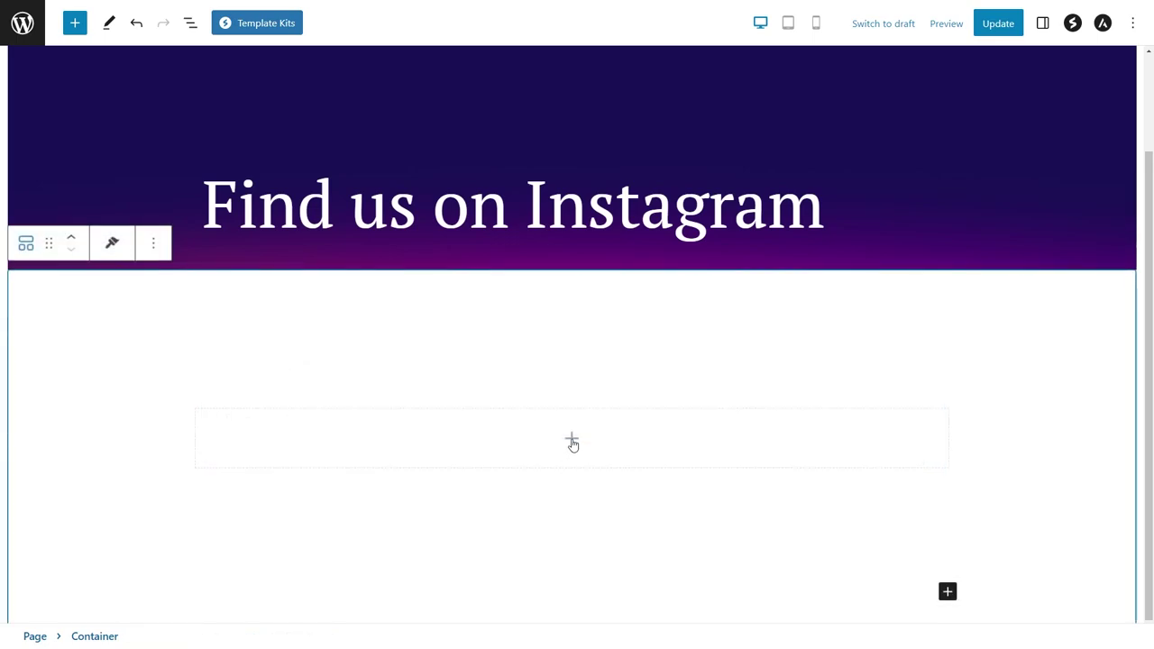
pyautogui.click(572, 442)
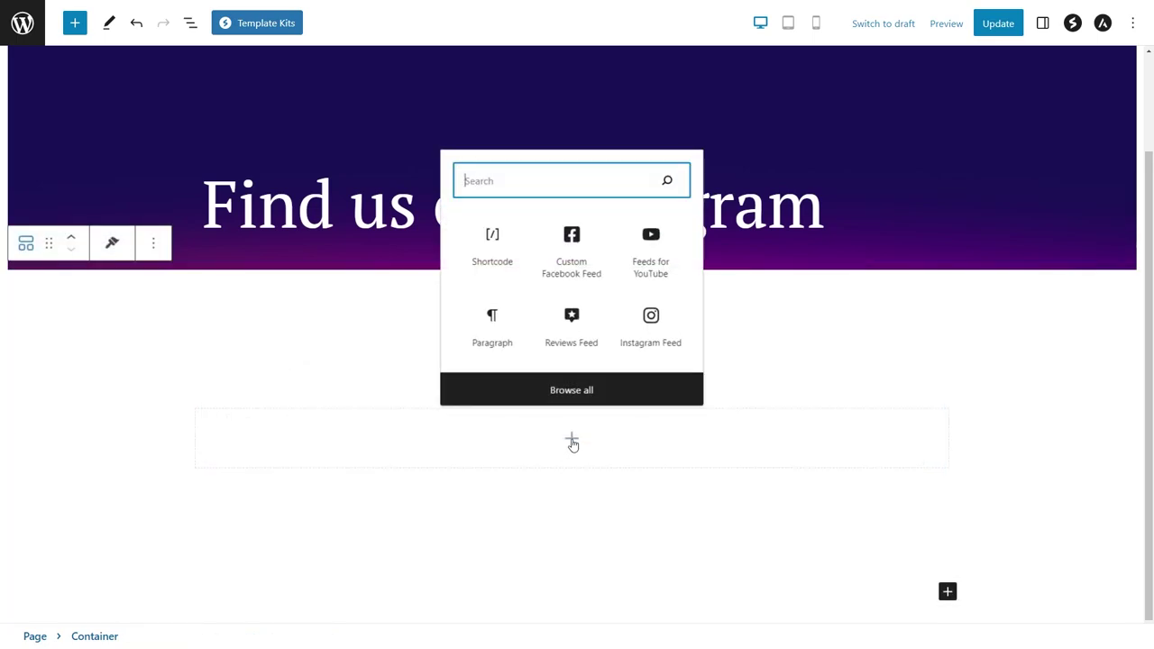
pyautogui.click(650, 332)
pyautogui.click(980, 370)
pyautogui.scroll(-1, 986, 375)
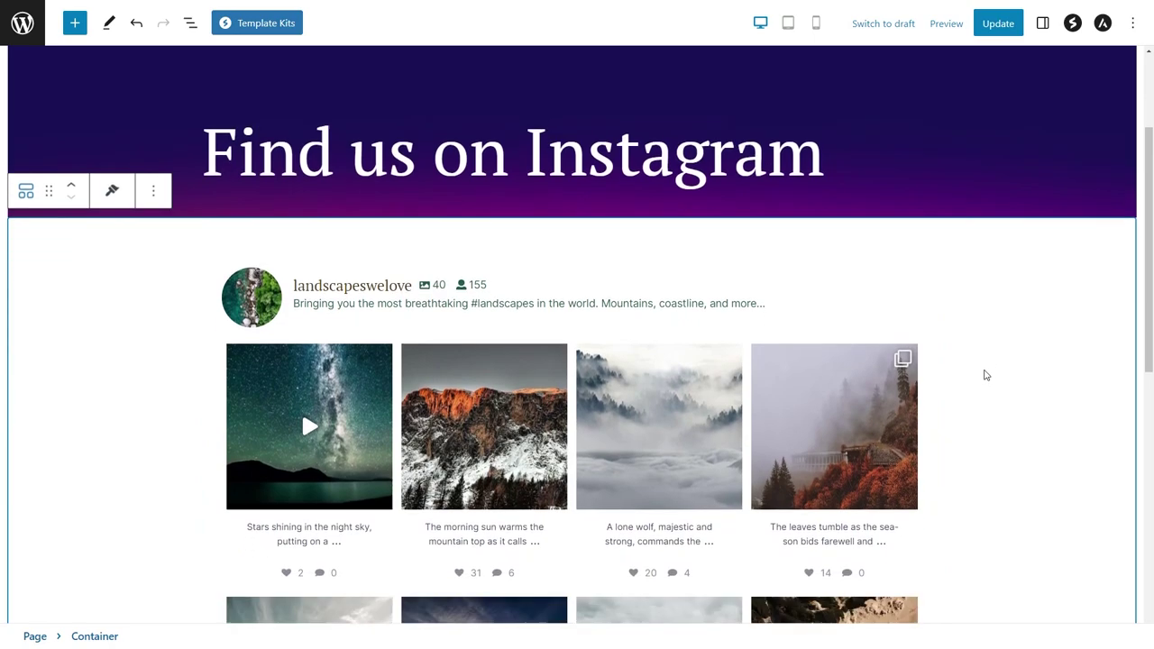
pyautogui.scroll(-2, 986, 375)
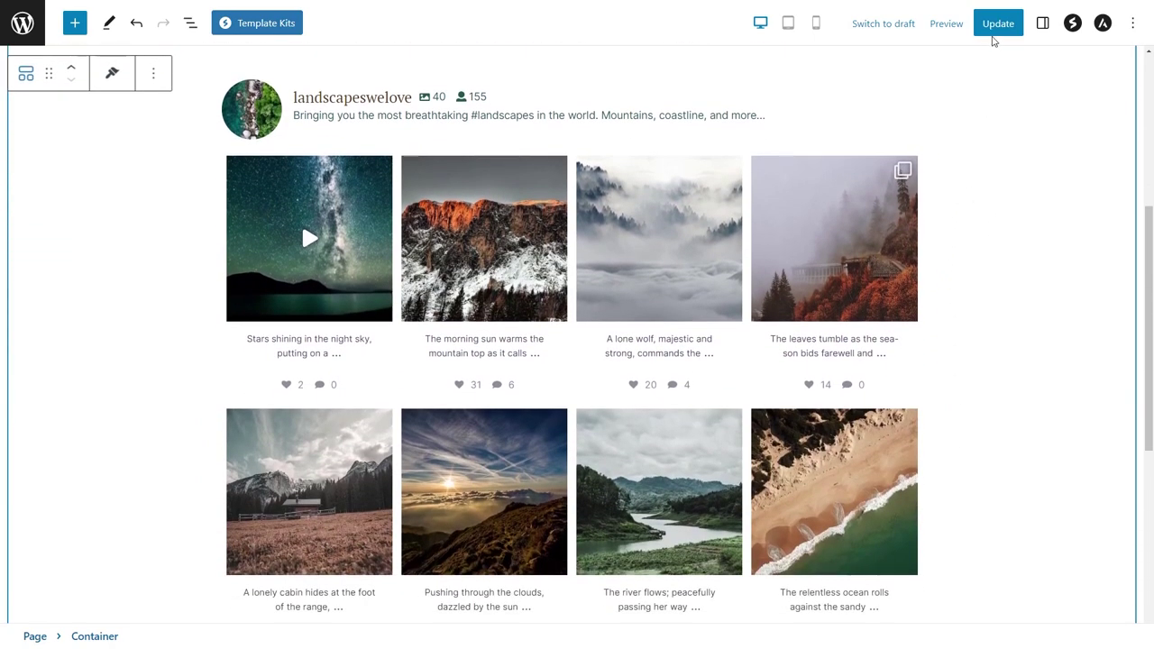
pyautogui.click(994, 36)
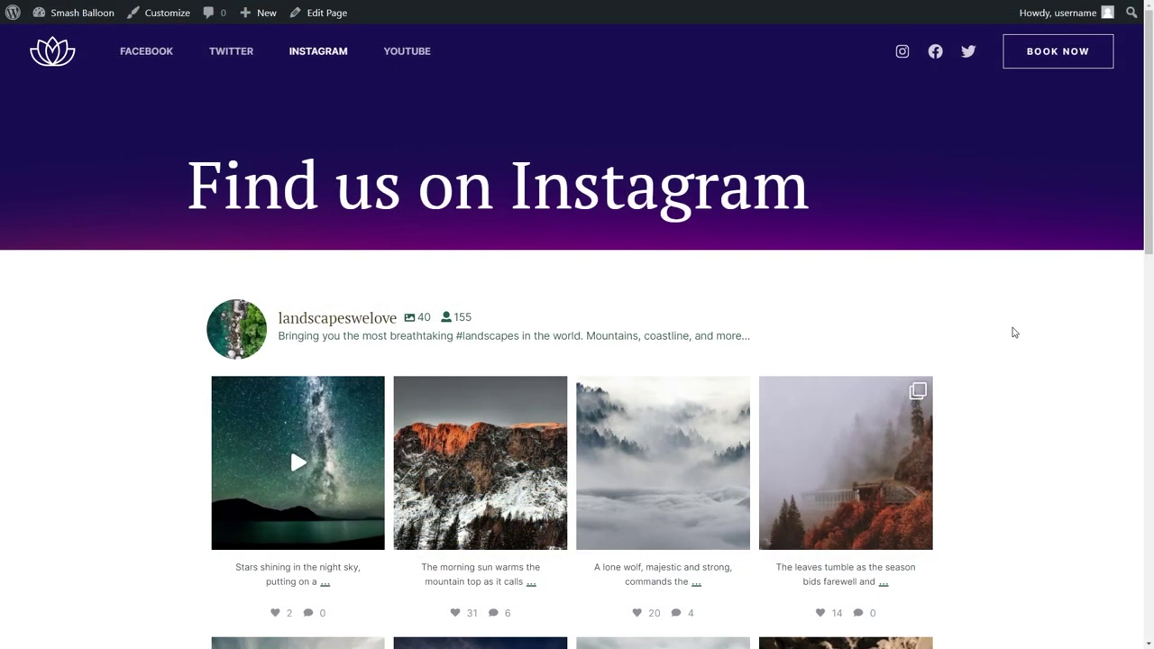
# Step: Scroll the live page's embedded feed and preview the ocean beach photo in the lightbox
pyautogui.scroll(-3, 1012, 329)
pyautogui.scroll(-2, 966, 298)
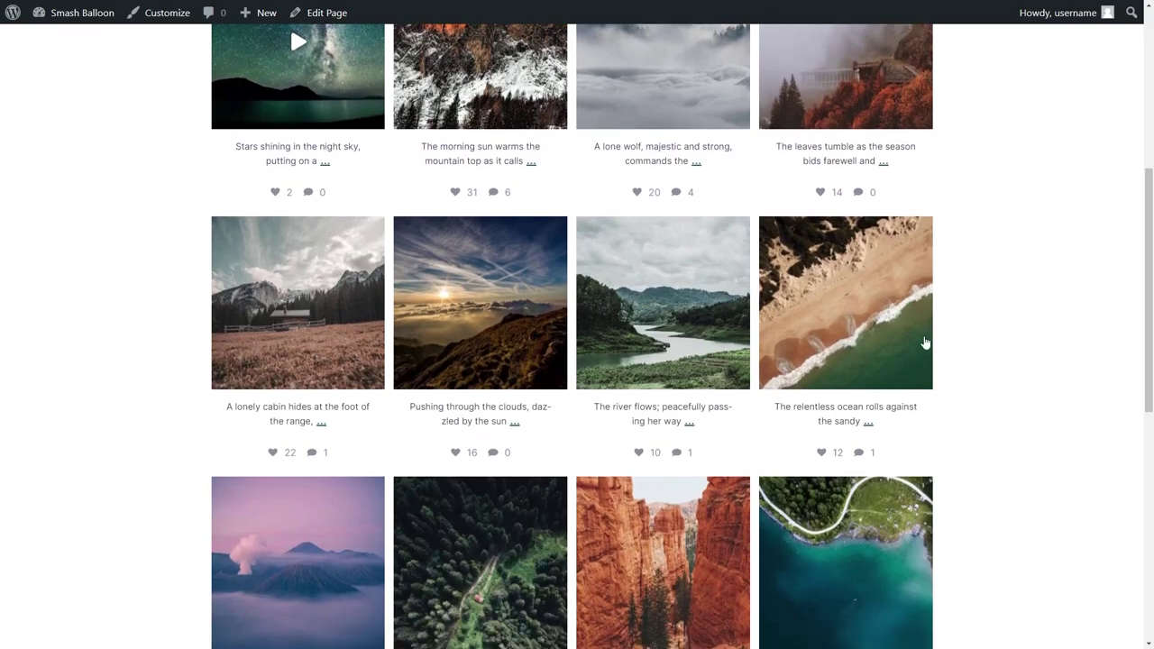
pyautogui.click(883, 336)
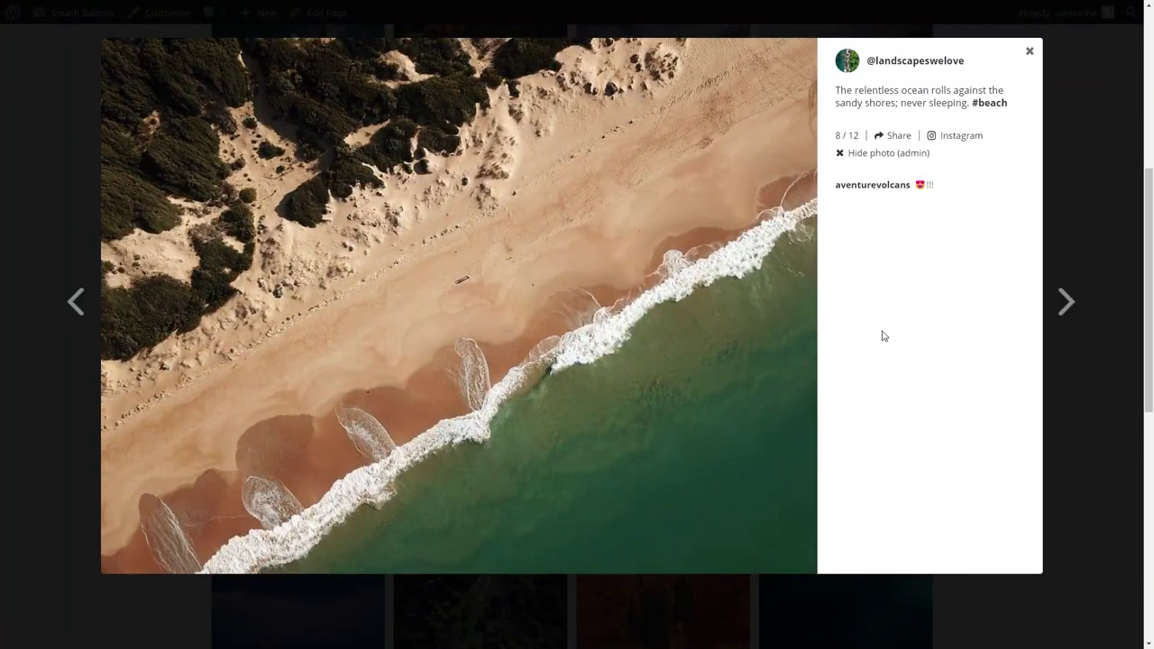
pyautogui.press('Escape')
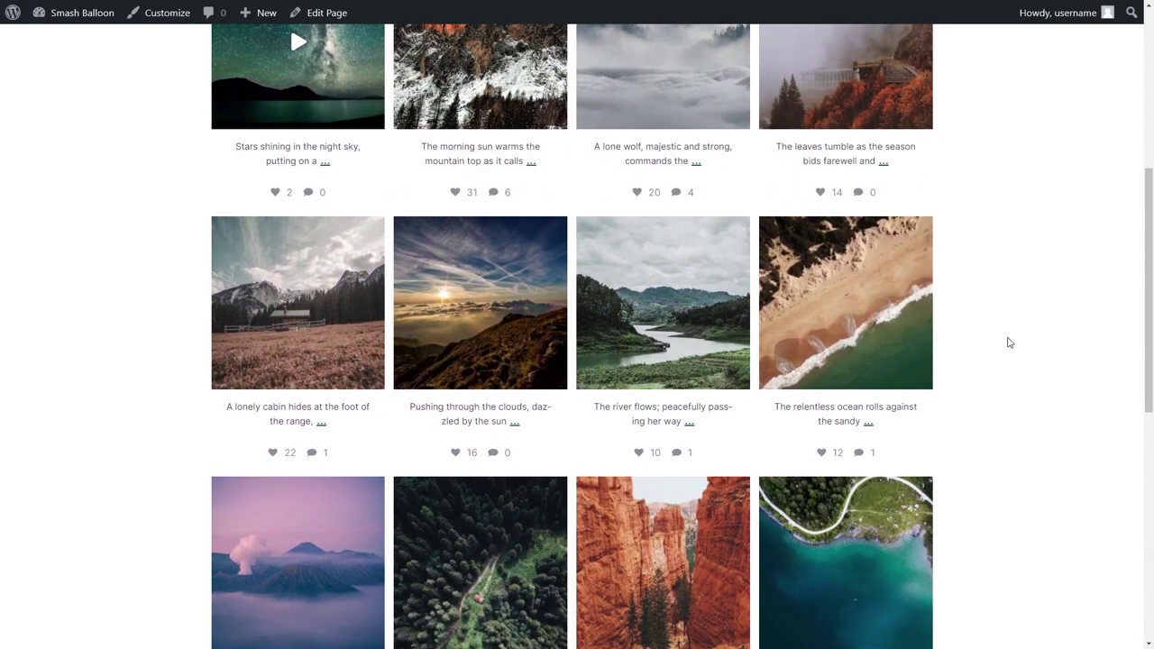
# Step: Load more posts so an extra row of Instagram photos appears in the feed
pyautogui.scroll(-2, 1007, 337)
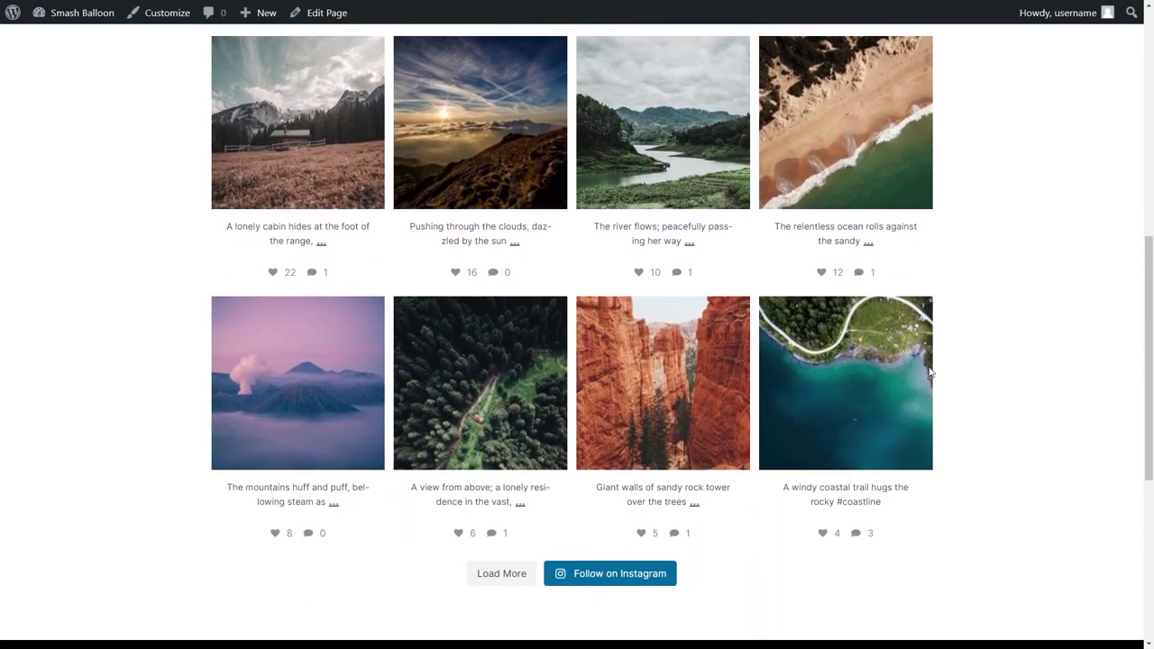
pyautogui.click(506, 581)
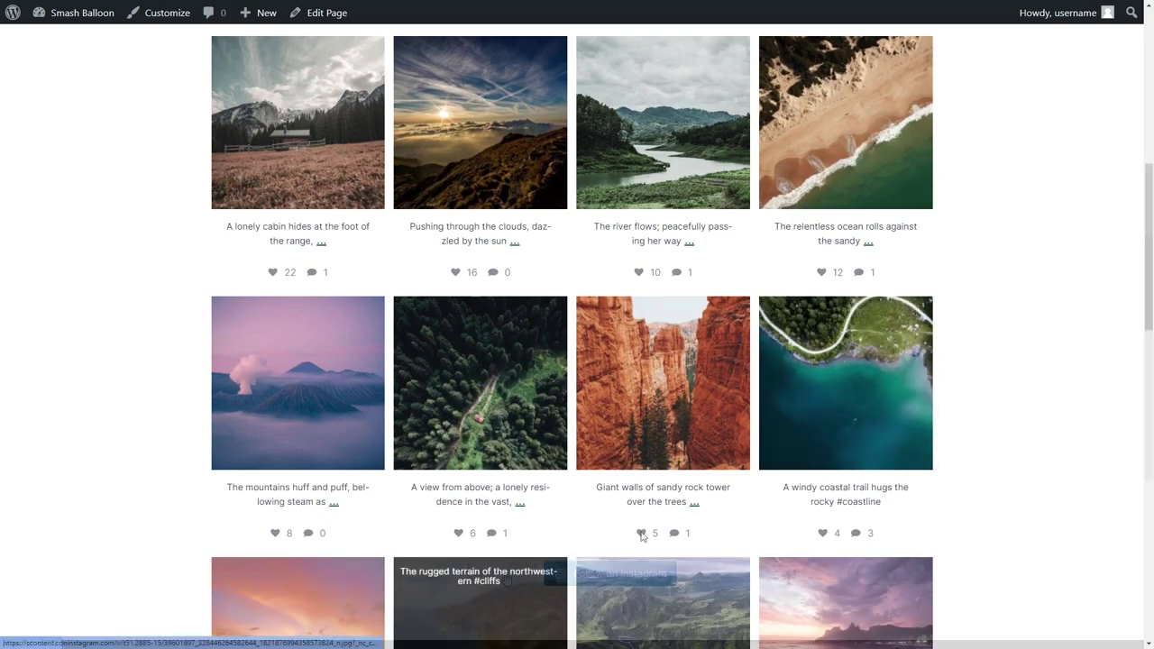
pyautogui.scroll(-4, 999, 523)
pyautogui.scroll(-1, 998, 522)
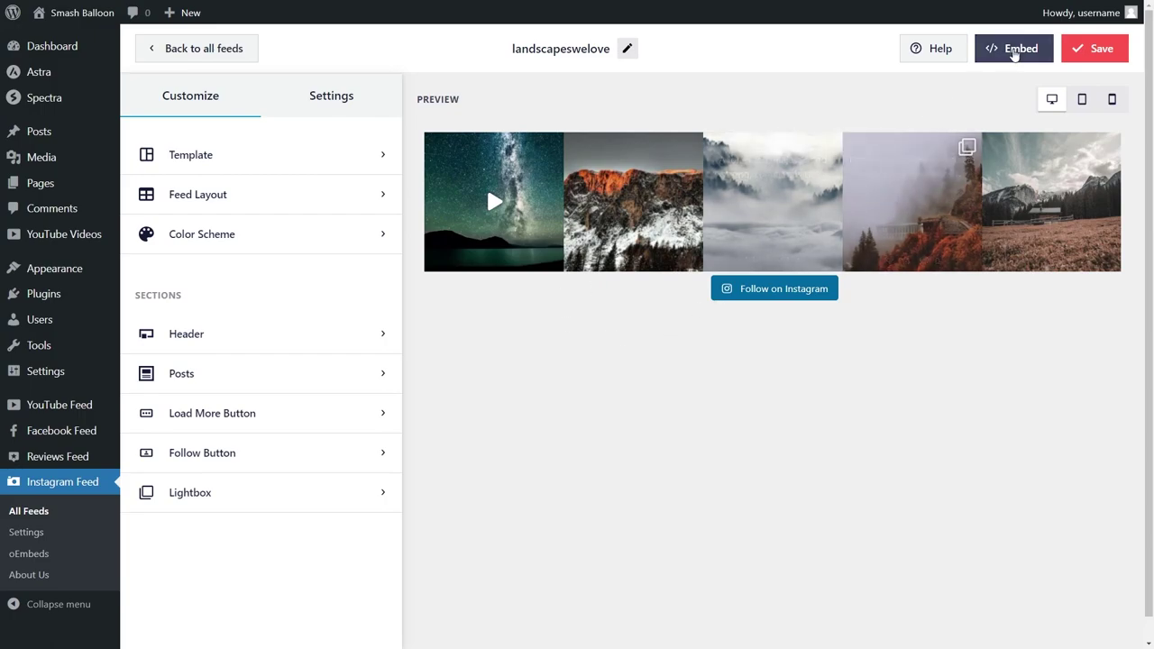
# Step: Copy the carousel feed's shortcode and choose to embed it in a widget area
pyautogui.click(1013, 47)
pyautogui.click(766, 277)
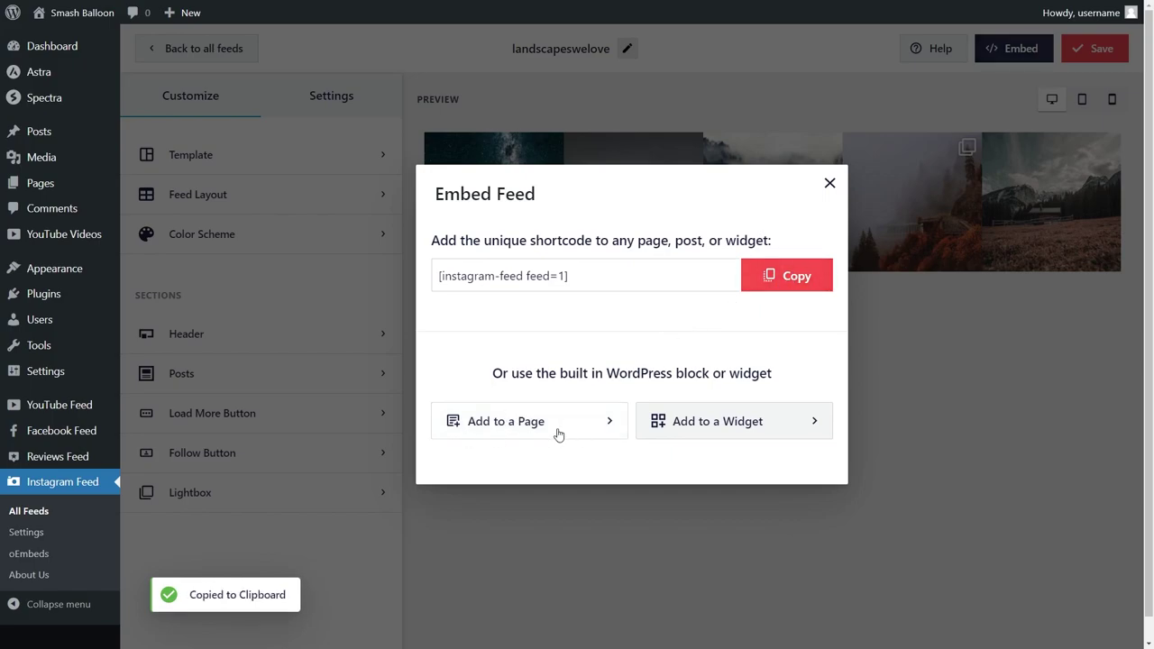
pyautogui.click(717, 424)
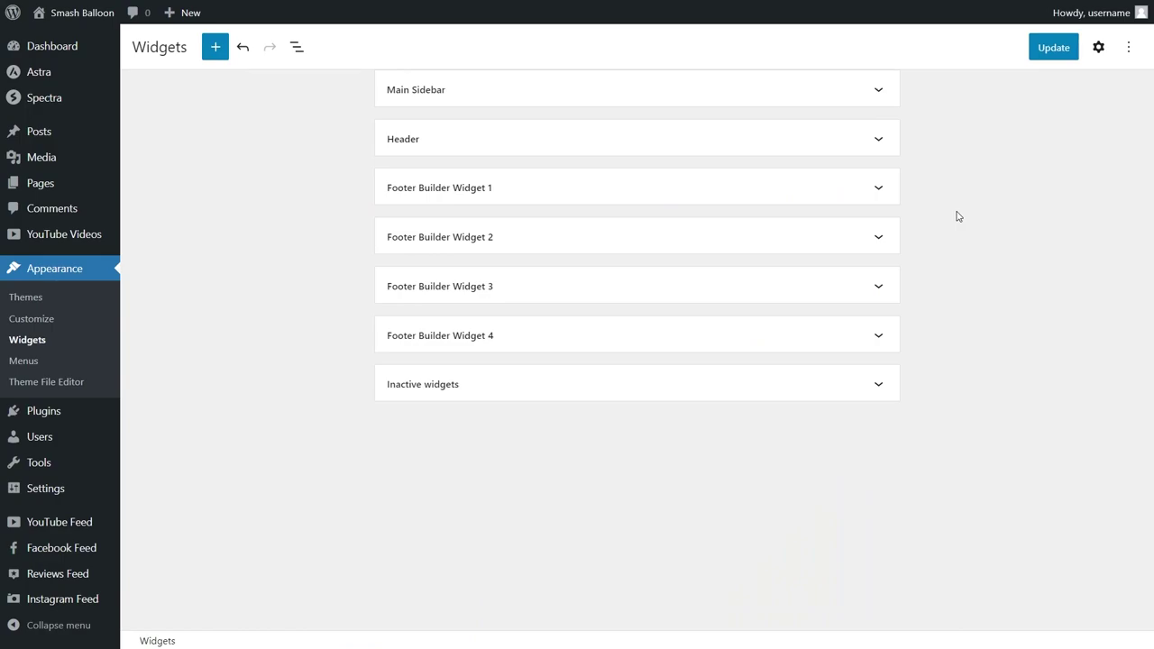
# Step: Insert an Instagram Feed block into Footer Builder Widget 4 and save the widgets
pyautogui.click(878, 336)
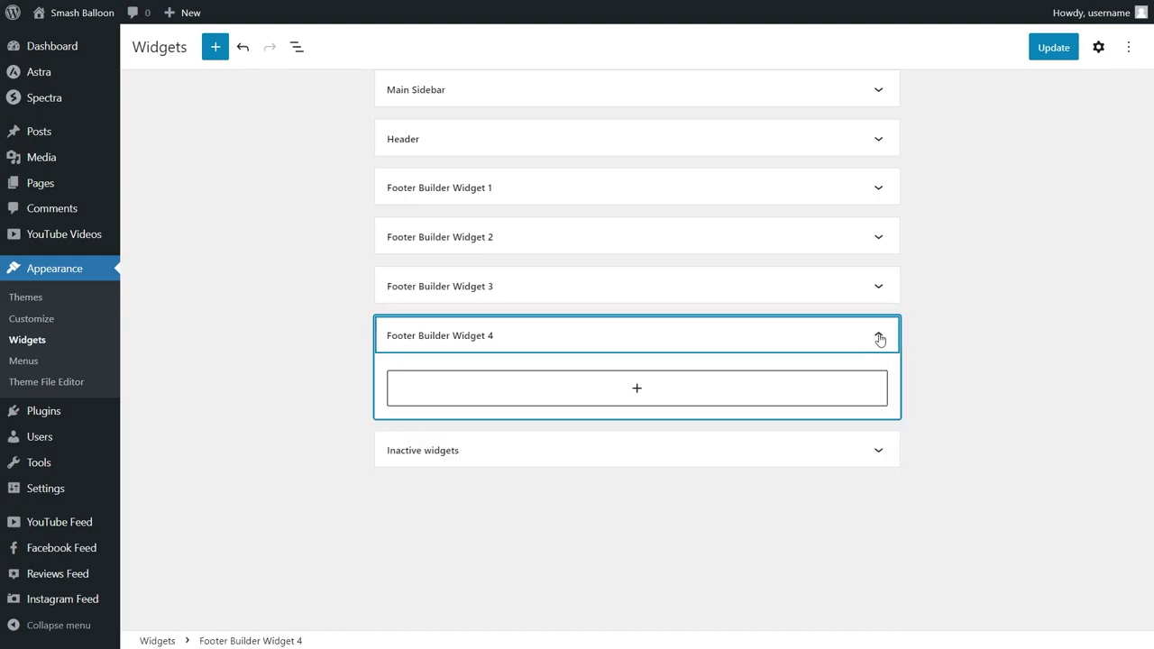
pyautogui.click(636, 388)
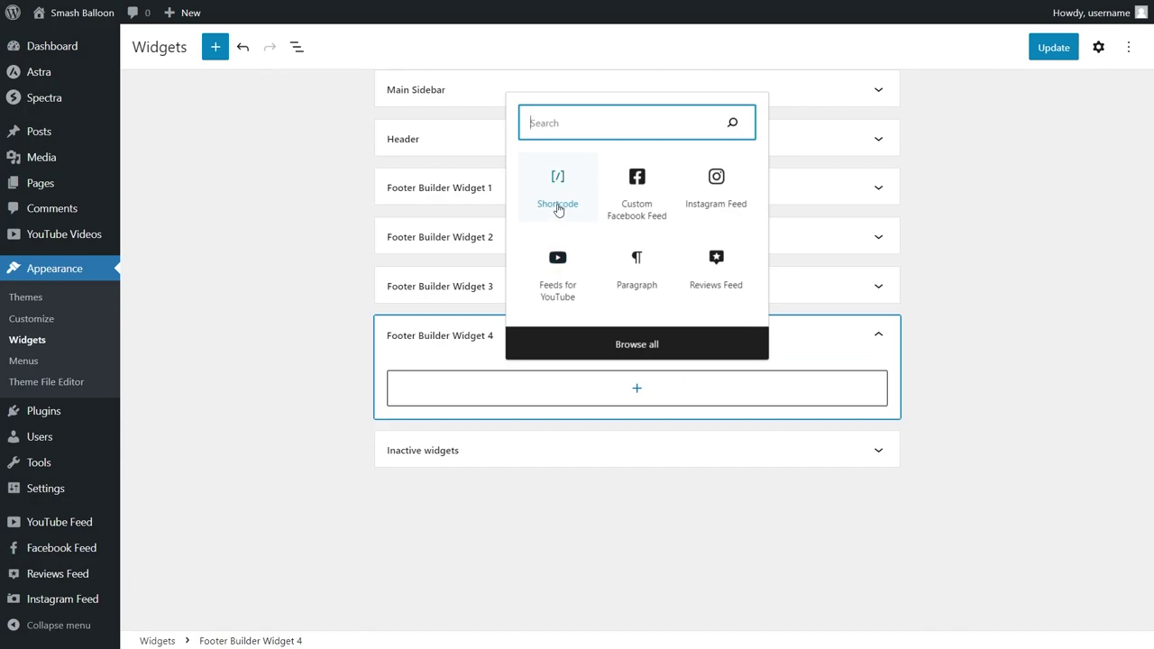
pyautogui.click(717, 189)
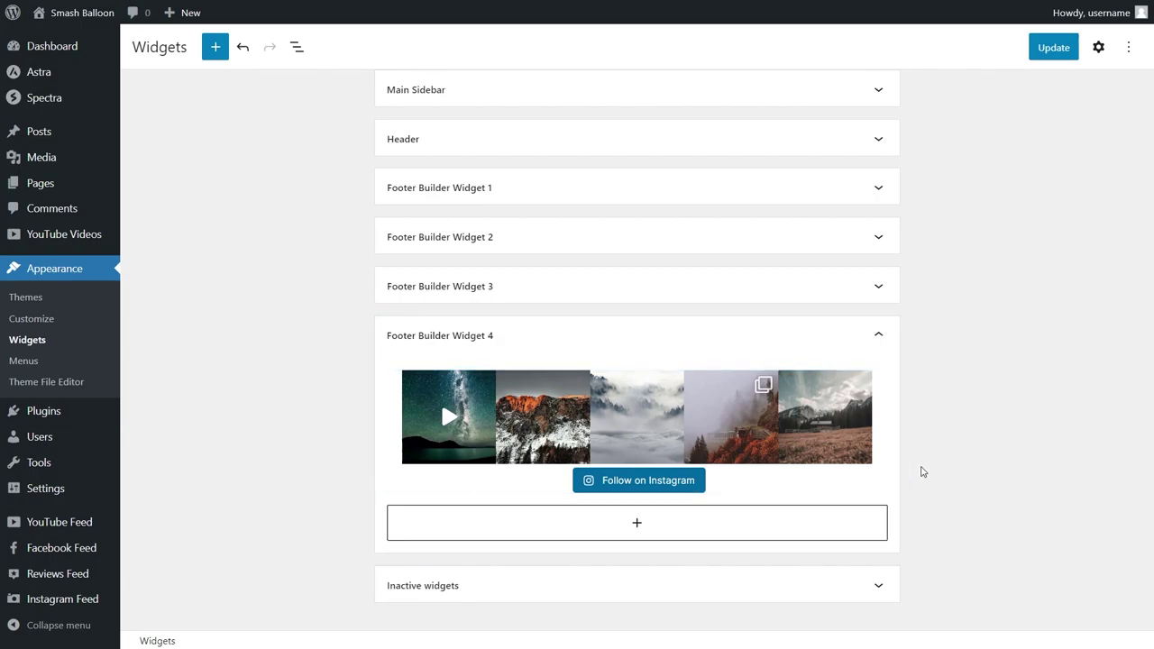
pyautogui.click(1050, 54)
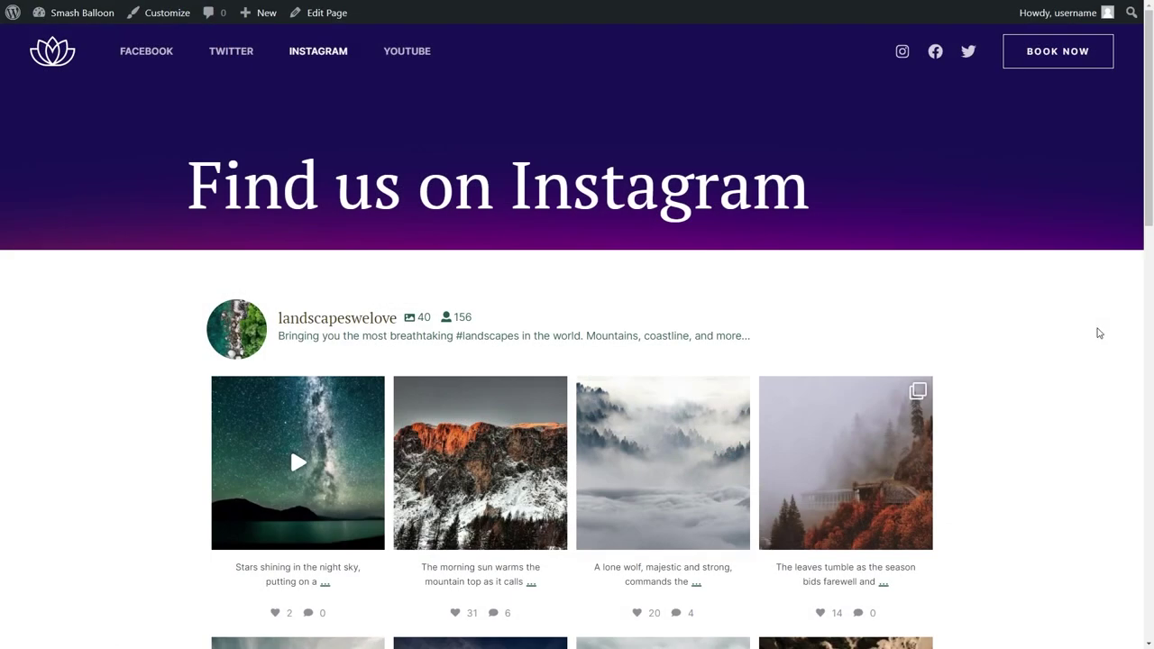
# Step: Scroll to the footer's five-photo Instagram row and preview the foggy autumn photo in the lightbox
pyautogui.scroll(-3, 1086, 323)
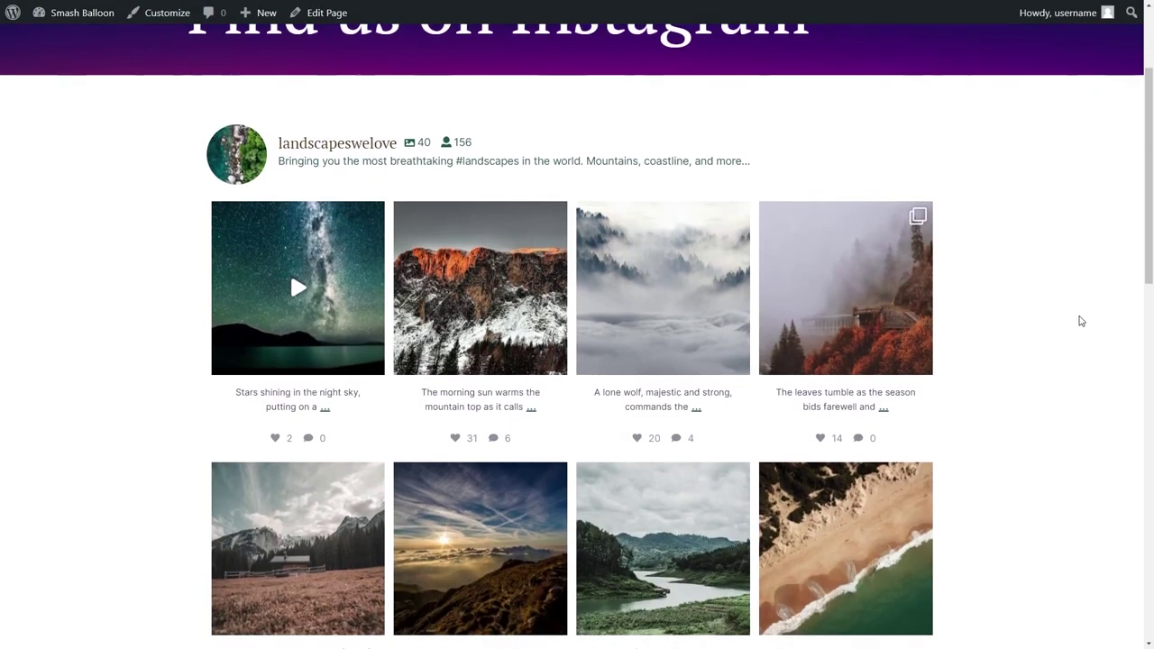
pyautogui.scroll(-7, 1022, 361)
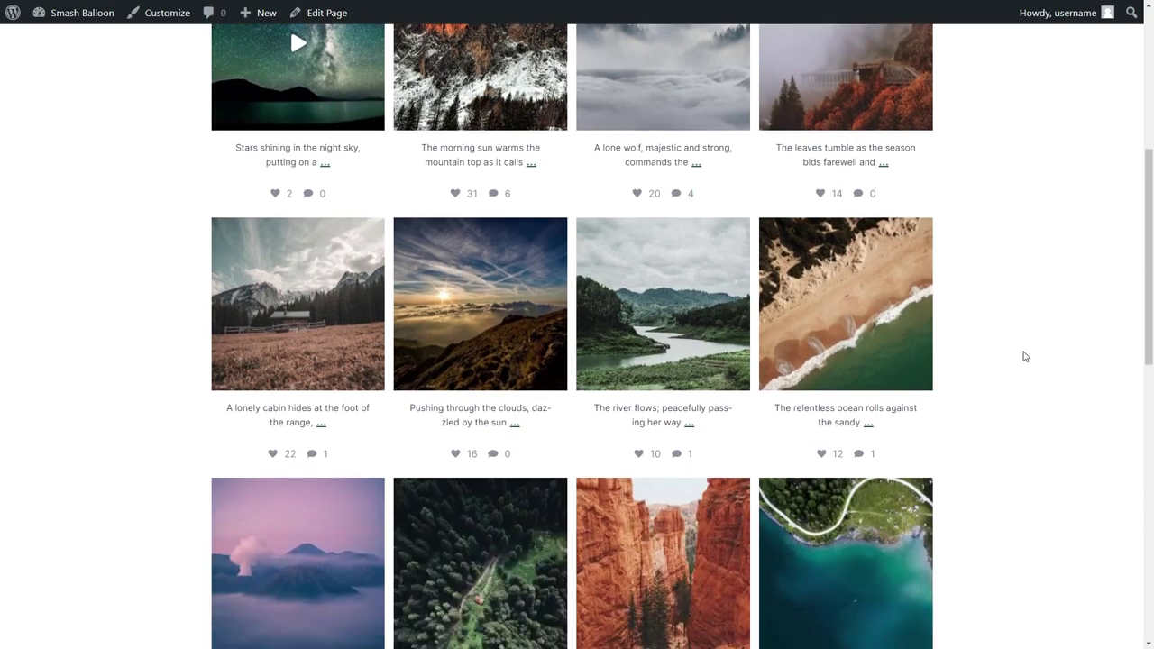
pyautogui.scroll(-4, 1037, 347)
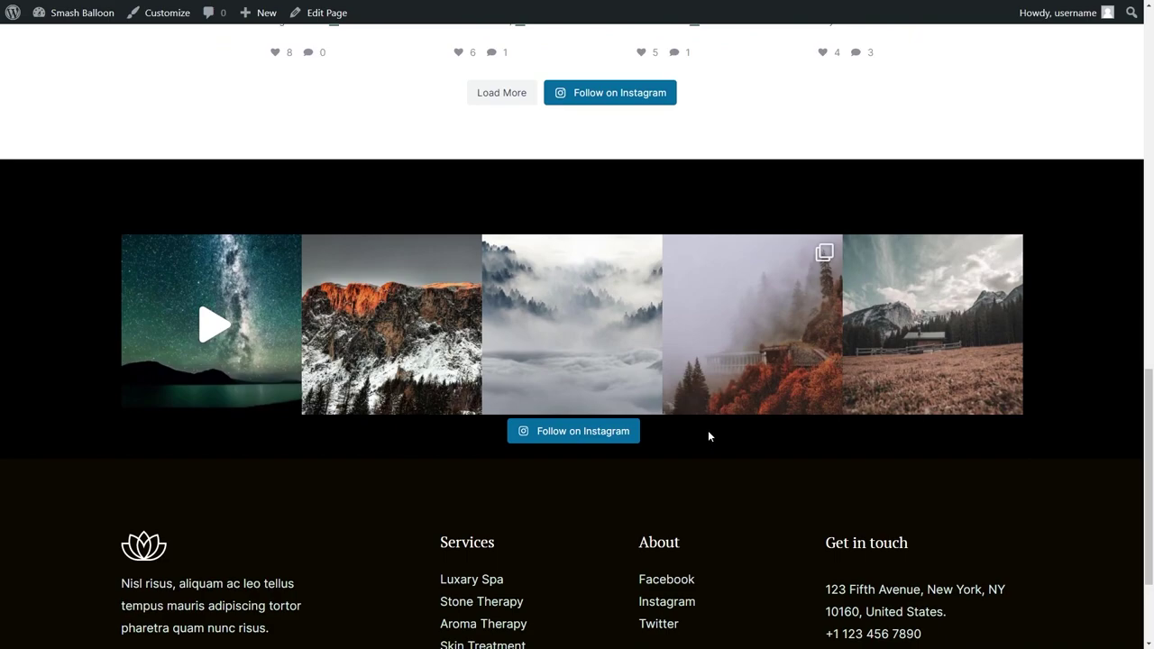
pyautogui.click(768, 350)
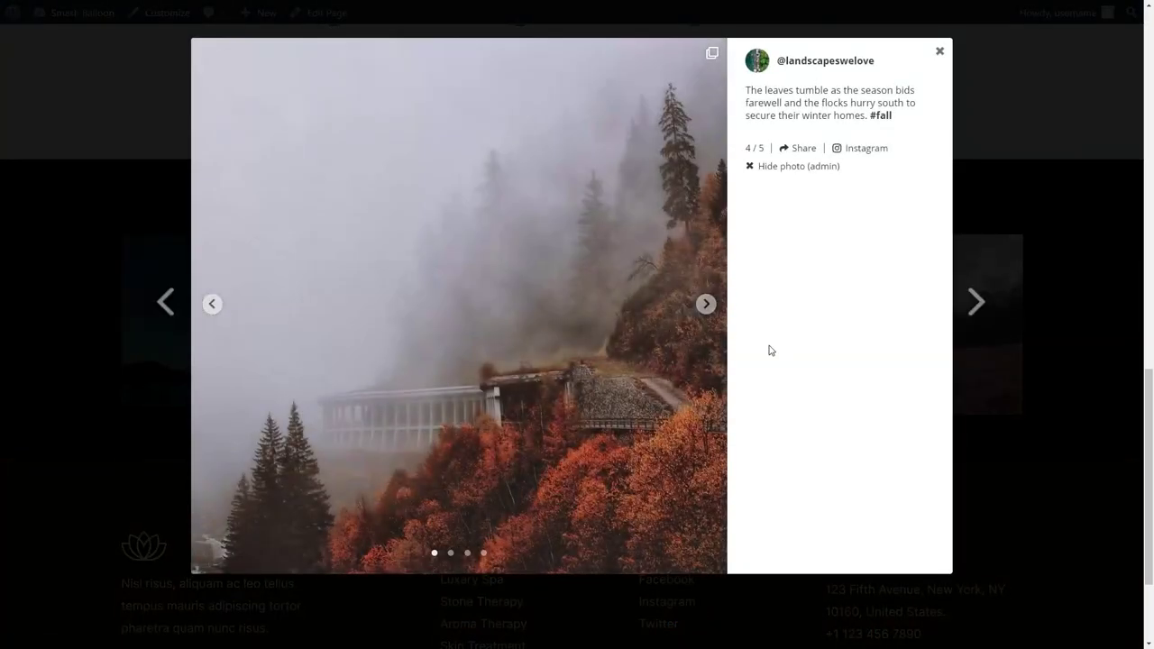
pyautogui.click(939, 51)
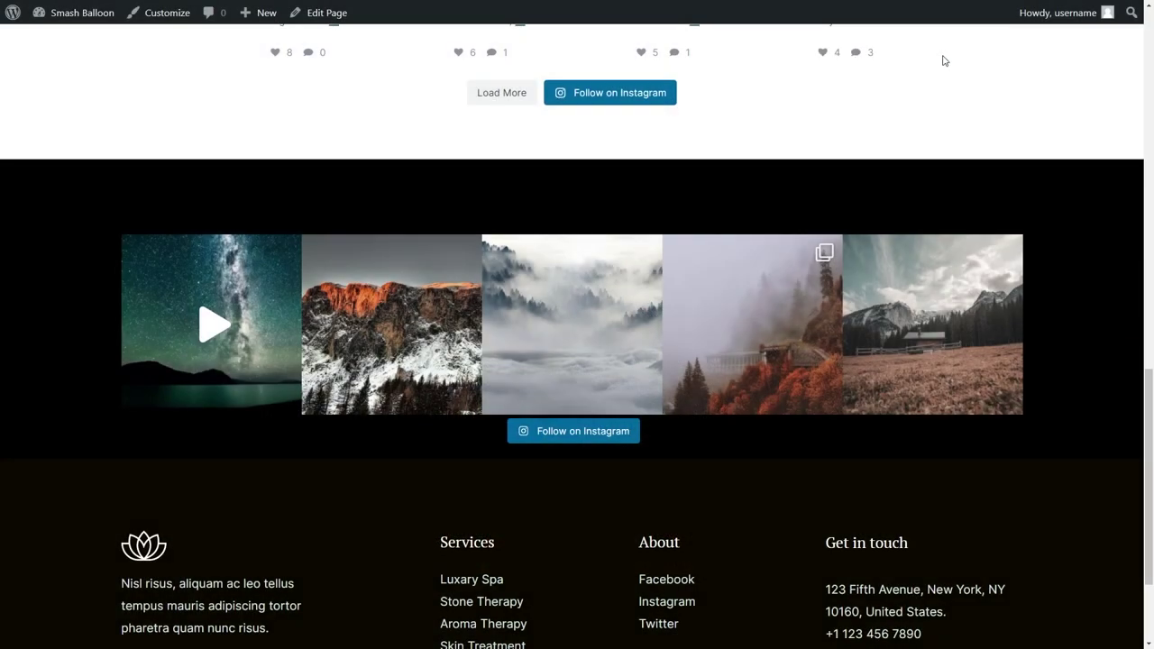